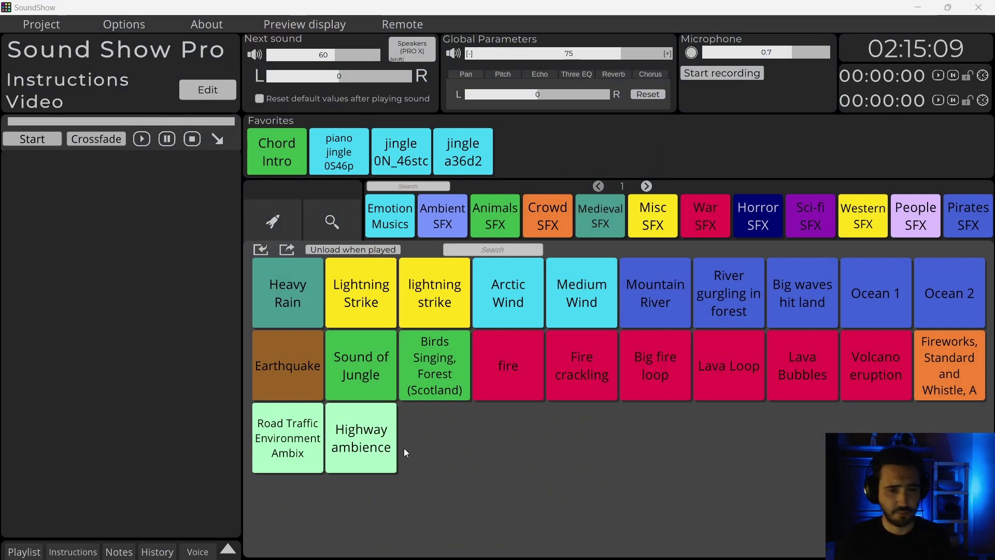
Step: Expand the empty Instructions panel beneath the player area
left_click(84, 552)
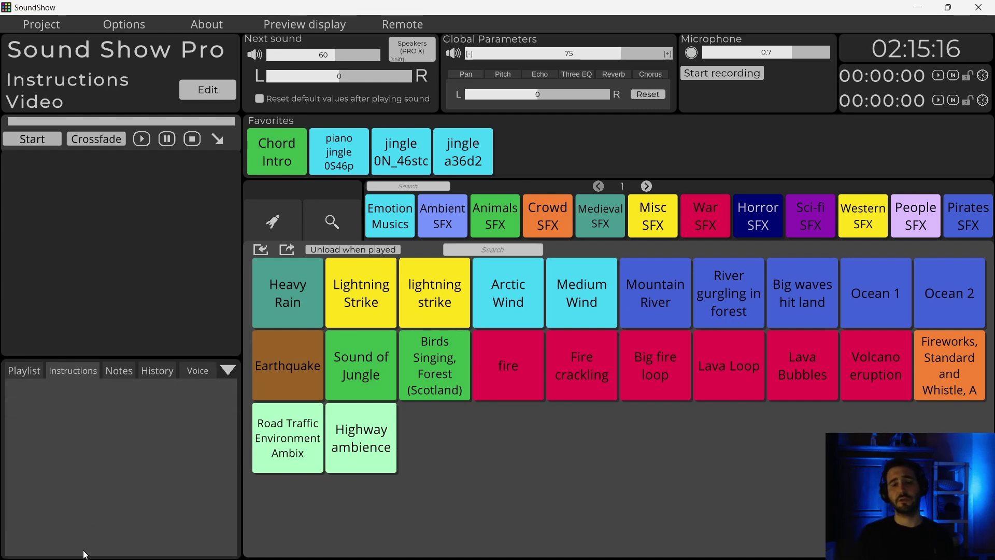
Step: Turn on edit mode, add Chord Intro to the instructions, then test-play and fade it out
left_click(208, 93)
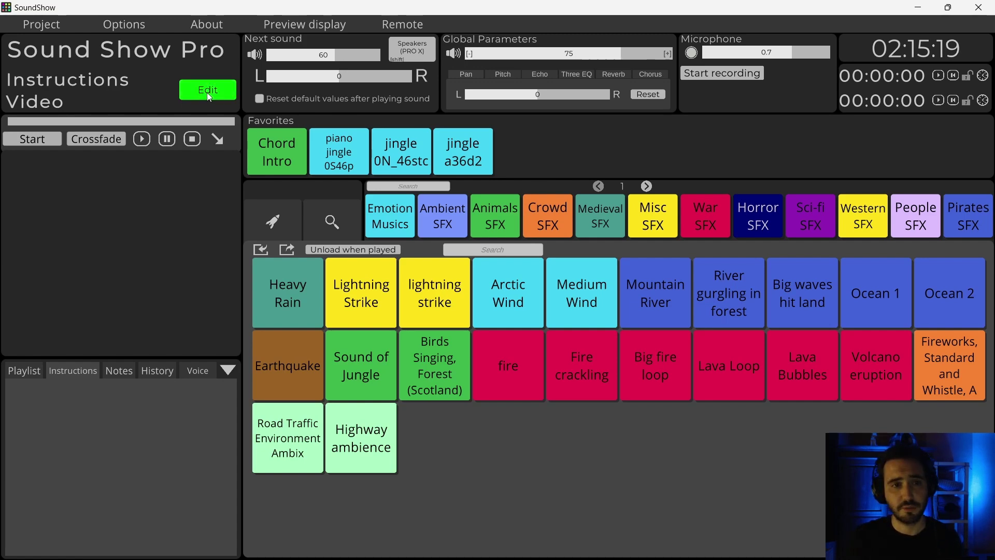
left_click(206, 92)
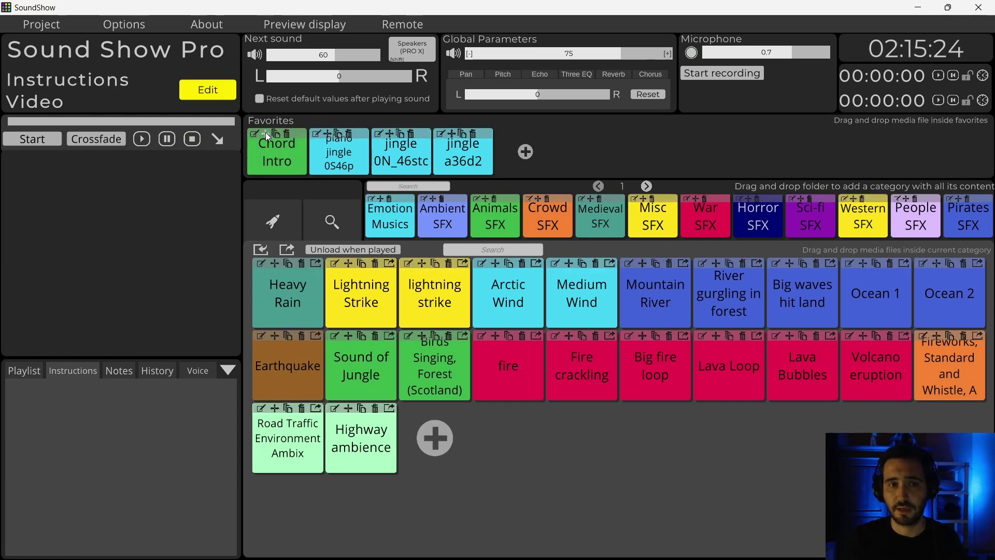
left_click_drag(265, 132, 84, 440)
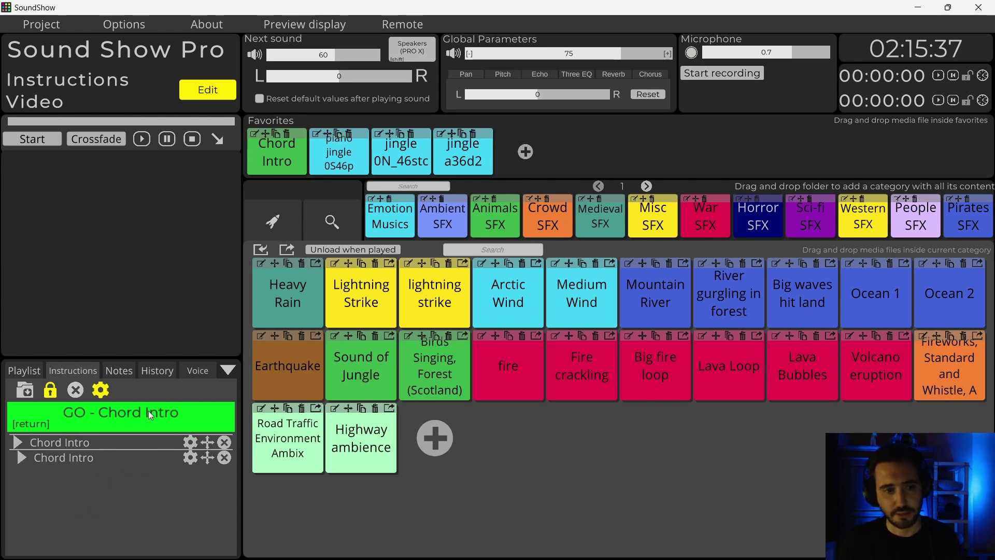
left_click(133, 424)
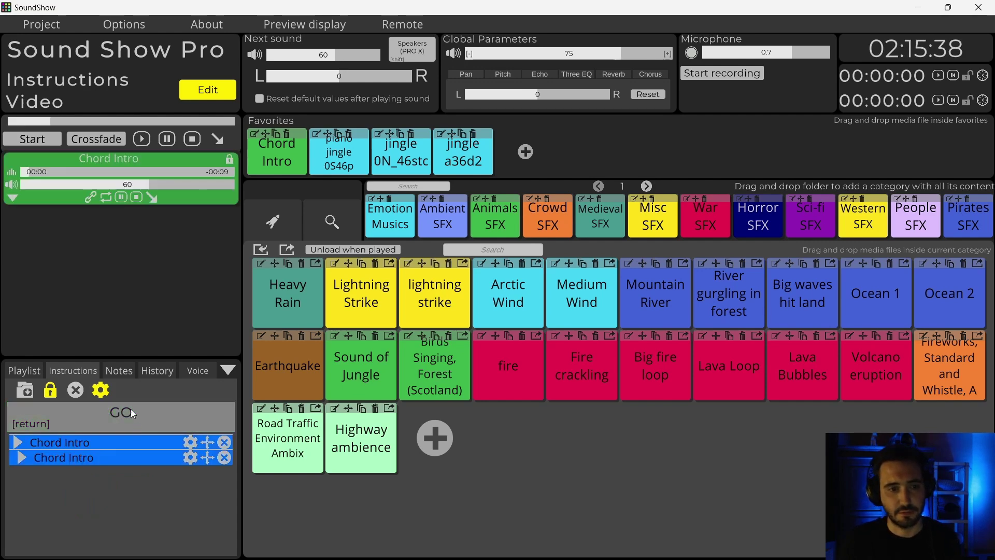
left_click(154, 198)
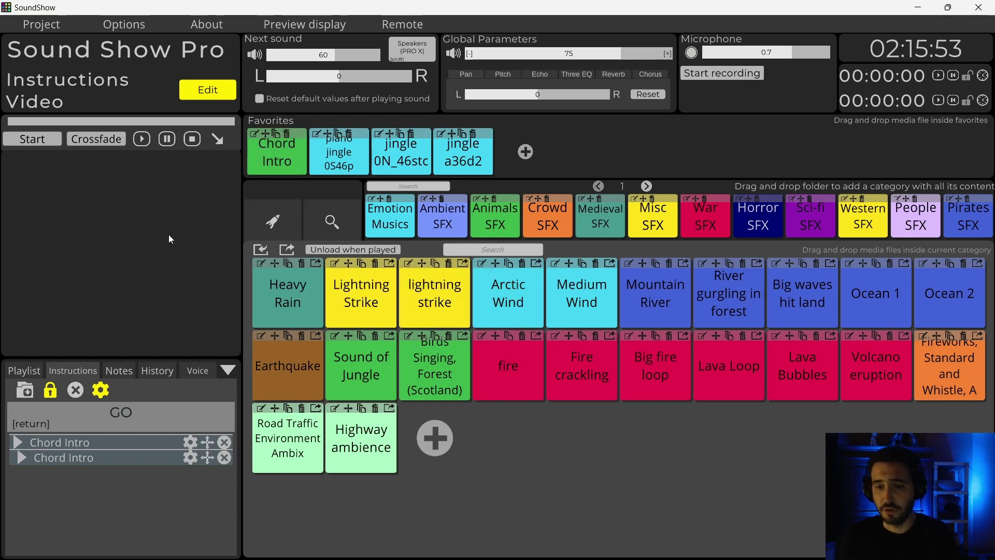
Step: Add Rock music from Emotion Musics to the instruction list after Chord Intro
left_click(379, 216)
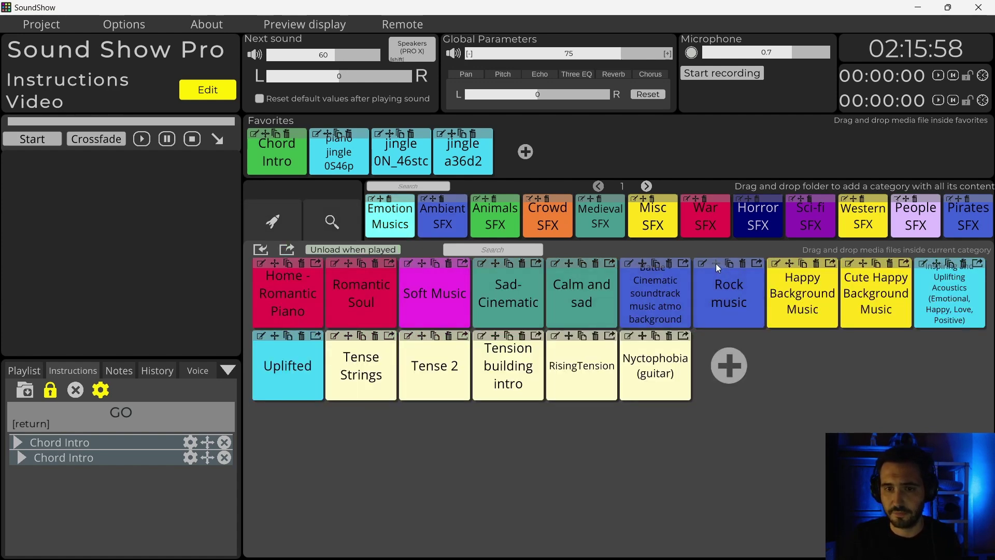
left_click_drag(716, 263, 89, 499)
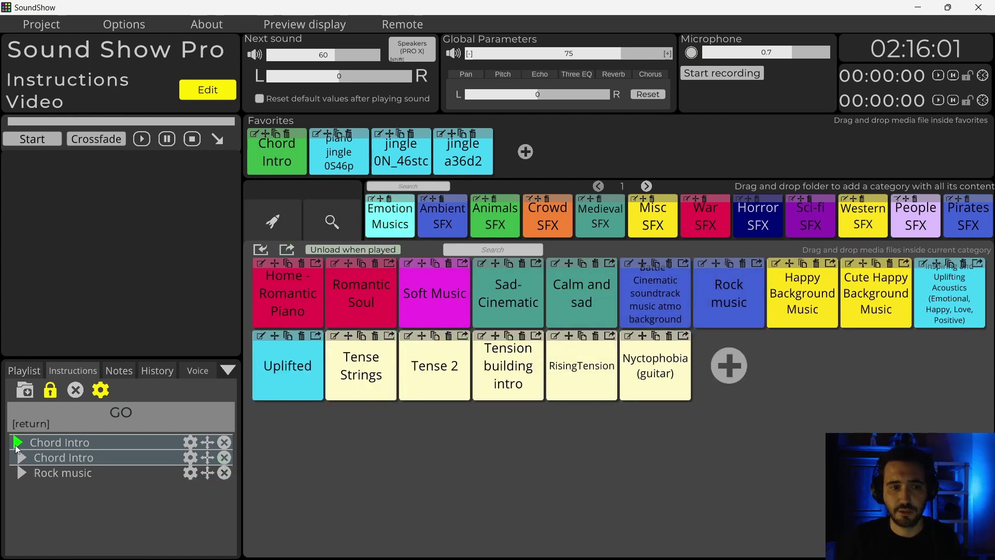
left_click(18, 443)
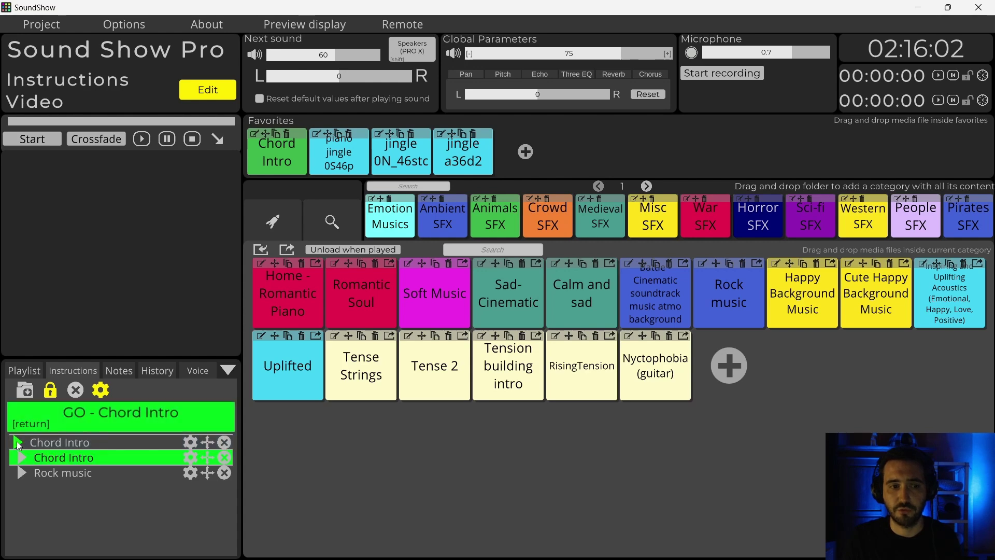
Step: Test-play Chord Intro followed by Rock music, then fade all sounds out
left_click(95, 420)
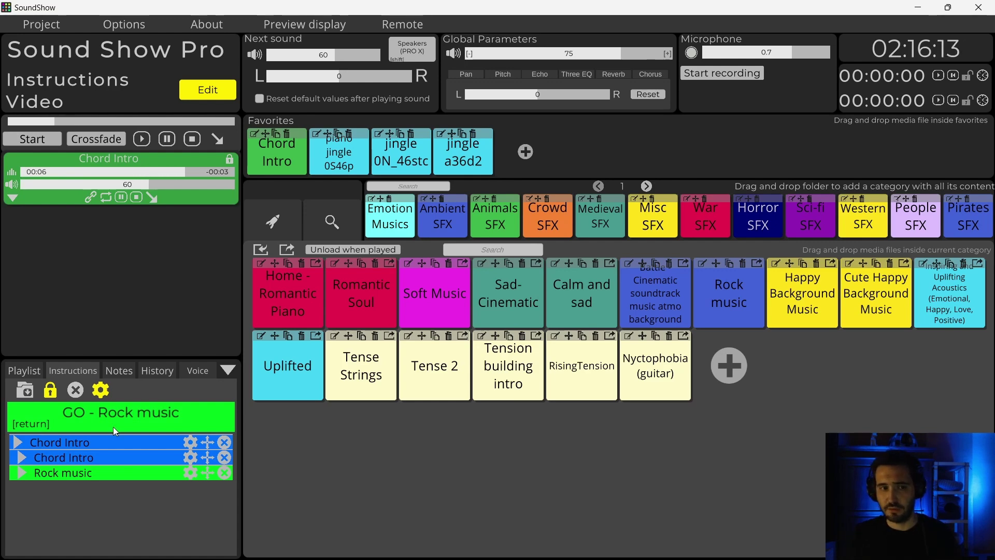
left_click(168, 417)
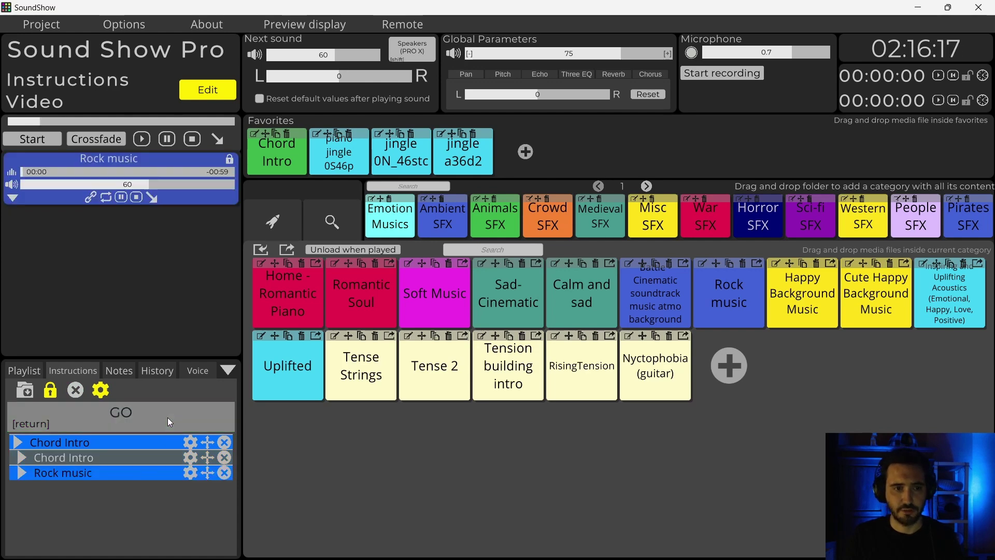
left_click(156, 198)
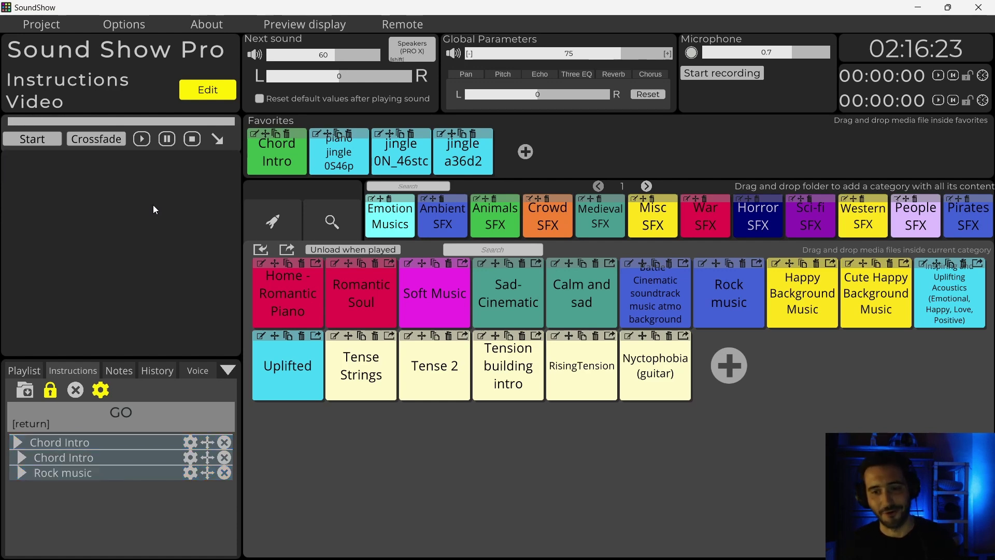
left_click(13, 457)
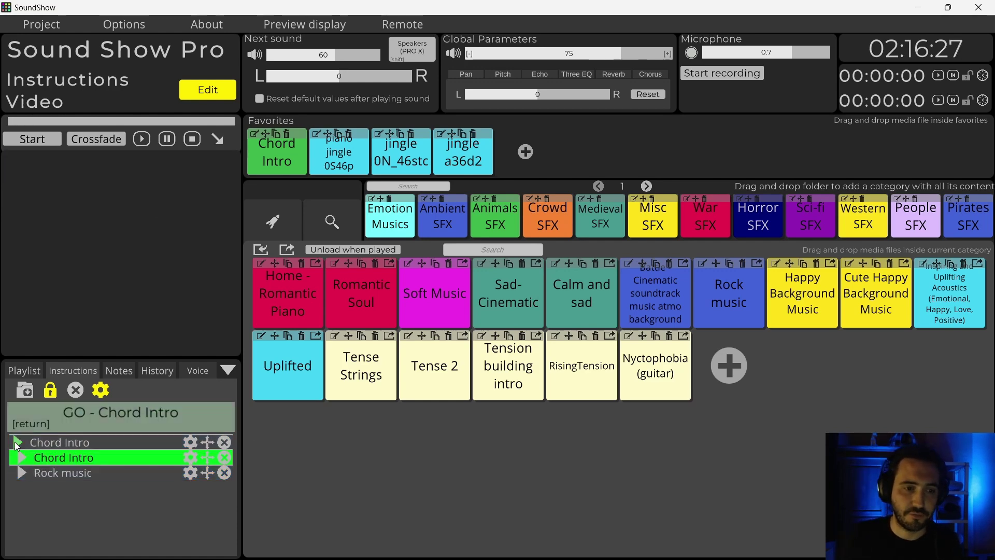
left_click(63, 422)
left_click(63, 422)
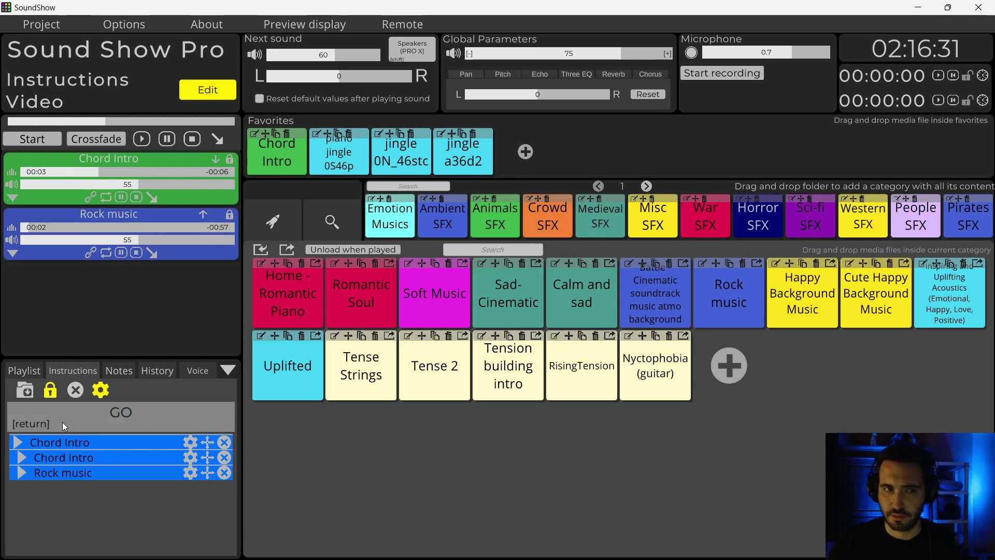
key("Escape")
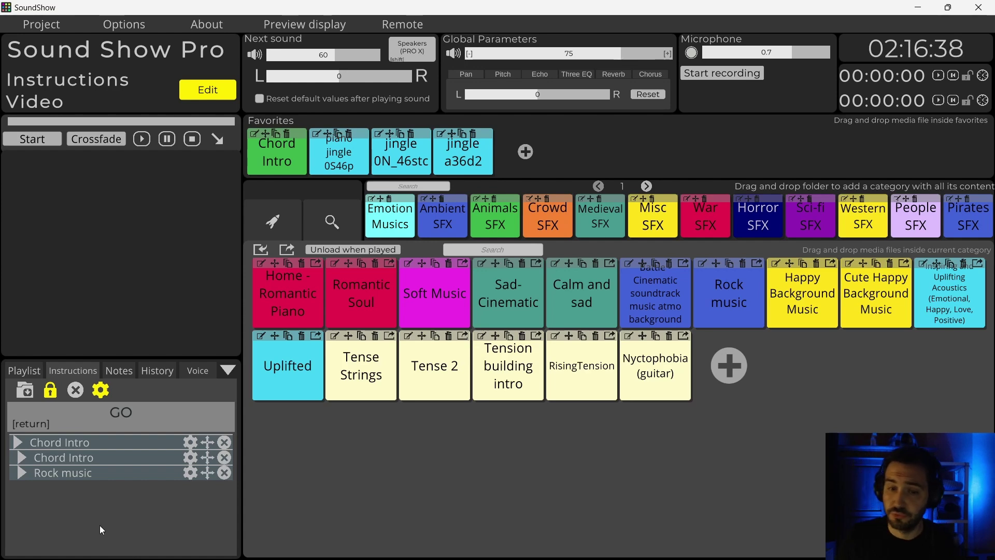
Step: Set the Rock music instruction's action to Crossfade
left_click(189, 473)
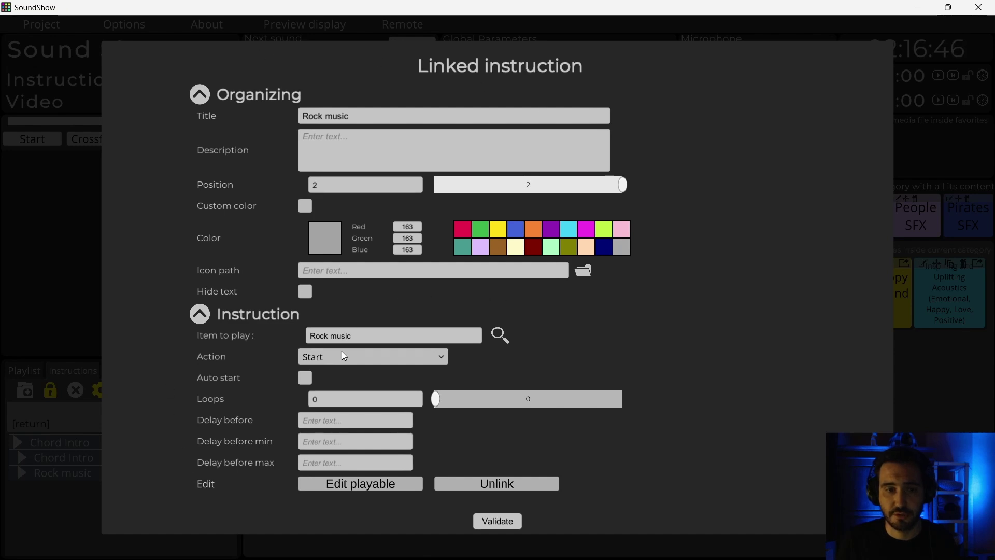
left_click(317, 357)
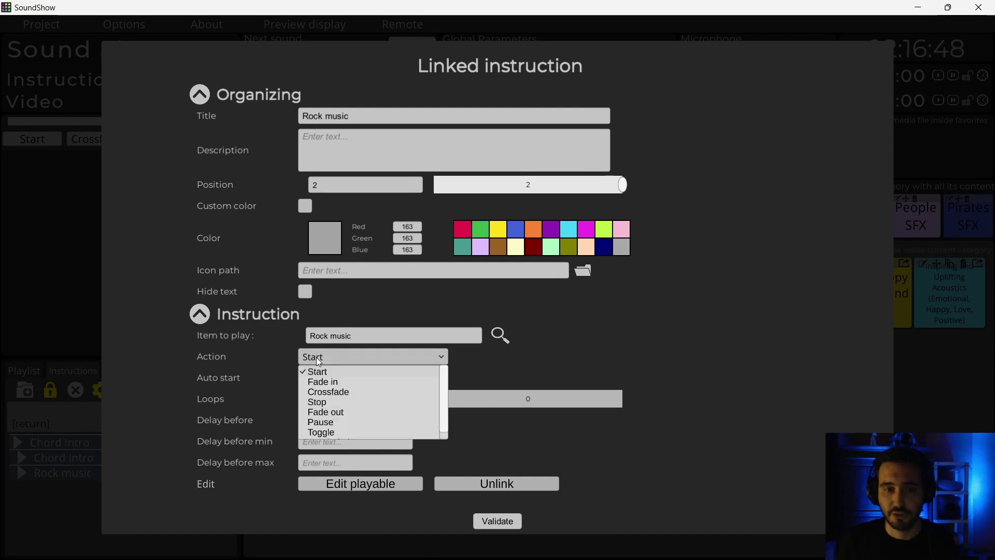
left_click(319, 389)
left_click(498, 522)
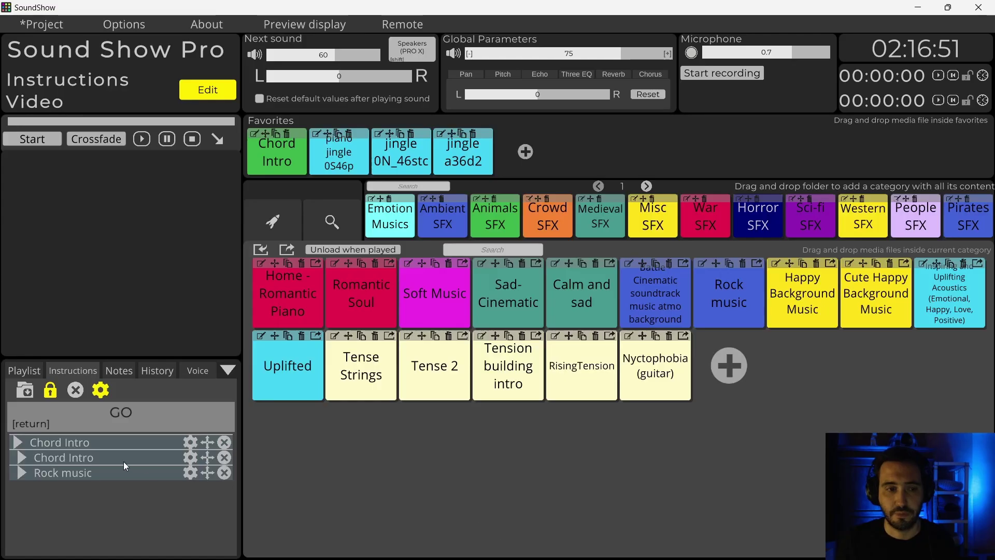
Step: Test the Chord Intro to Rock music crossfade and fade Rock music out
left_click(18, 447)
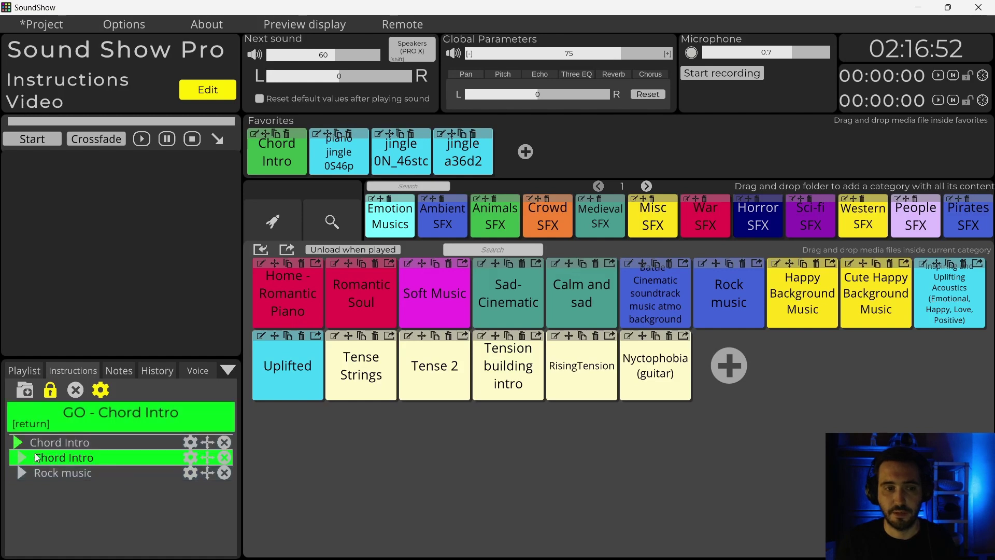
left_click(92, 415)
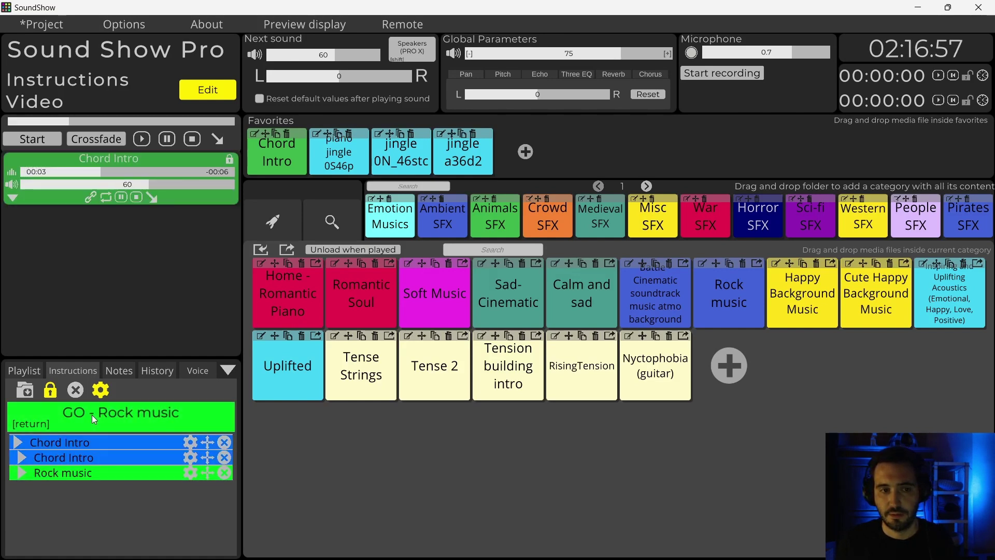
left_click(91, 415)
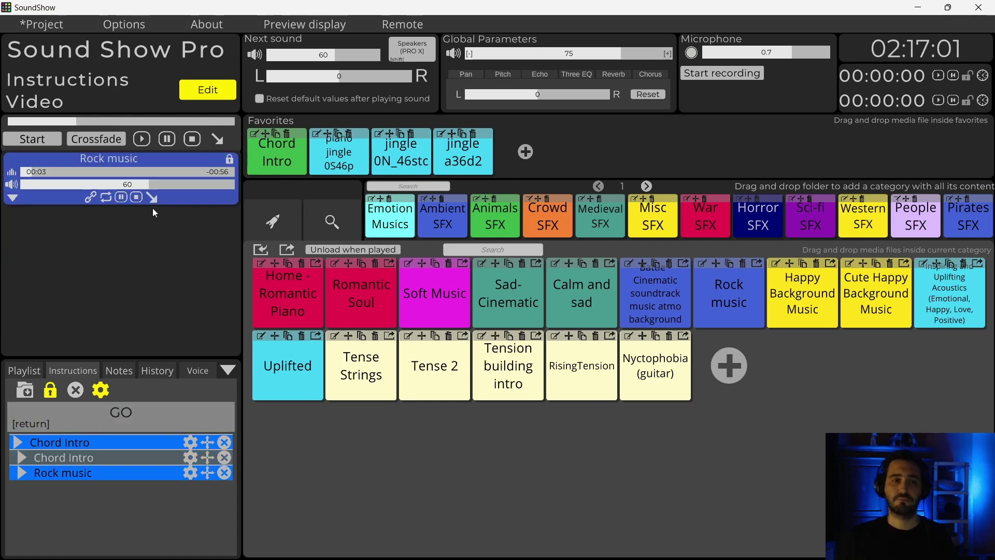
left_click(155, 200)
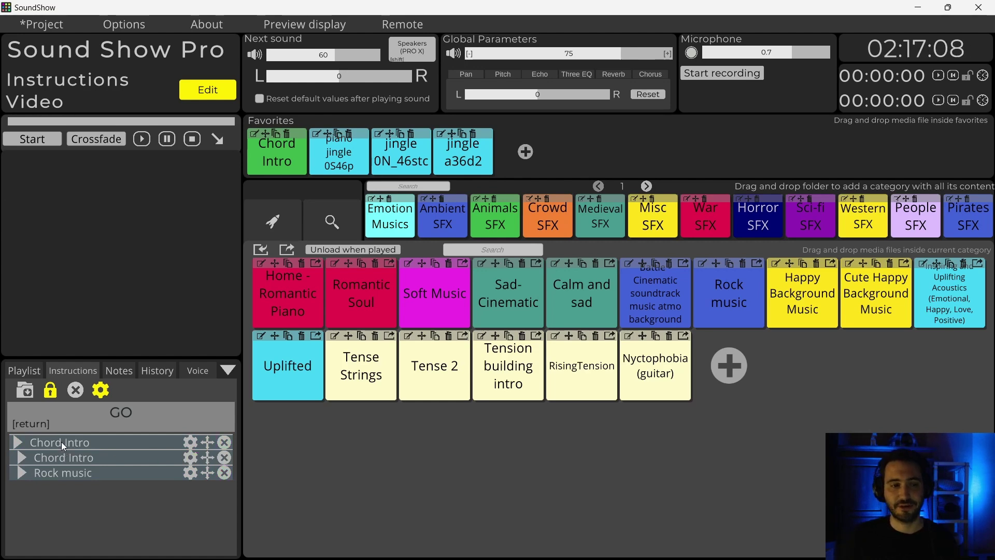
Step: Rename the first instruction group from Chord Intro to My Show Intro
left_click(189, 442)
left_click(328, 116)
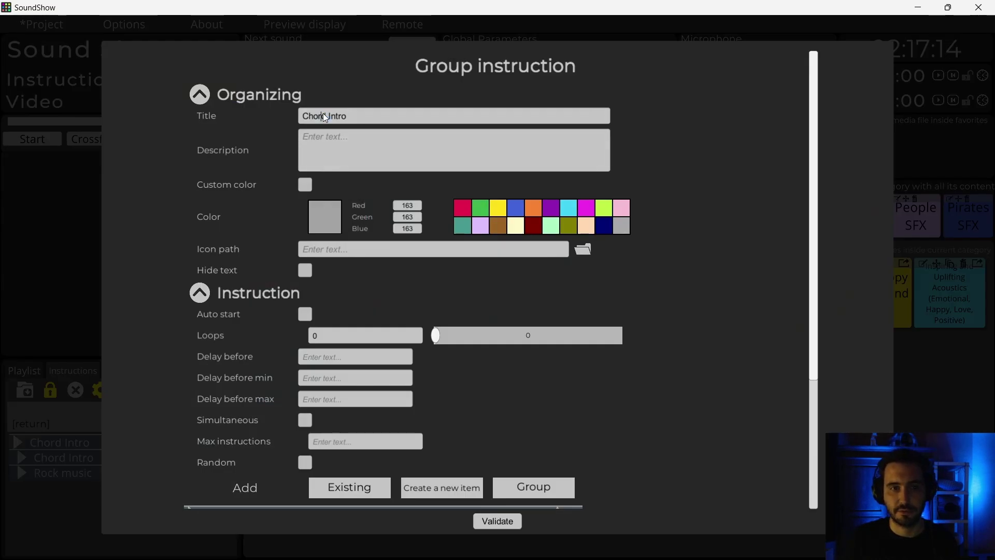
key("BackSpace")
key("BackSpace")
key("BackSpace")
key("BackSpace")
key("BackSpace")
key("BackSpace")
type("My Show")
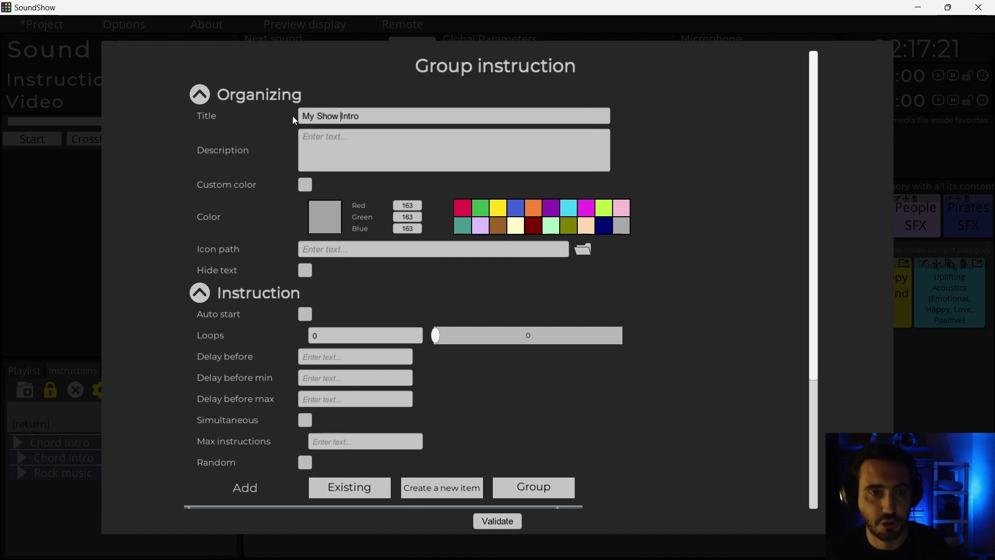
left_click(487, 525)
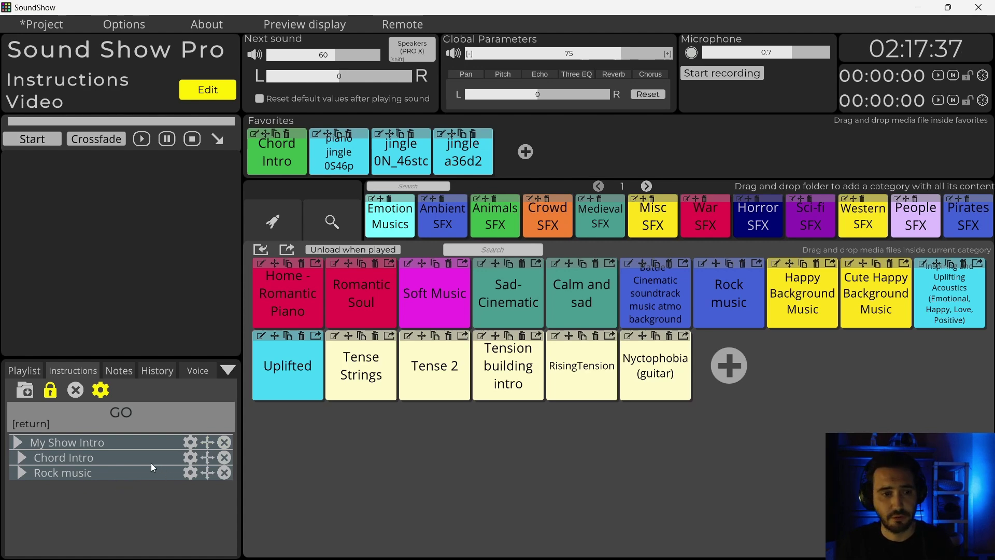
Step: Confirm the Rock music settings and run the My Show Intro sequence from Chord Intro
left_click(190, 472)
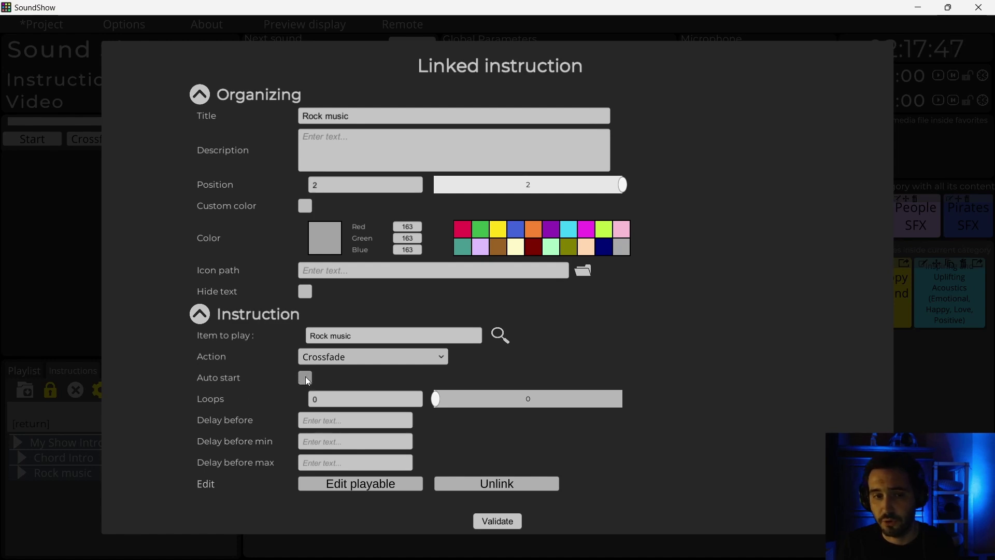
left_click(498, 521)
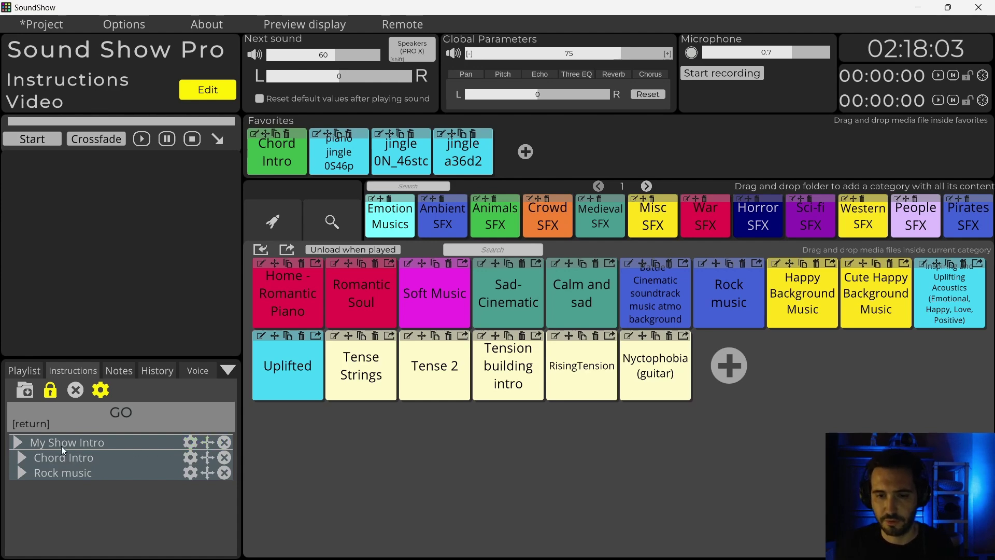
left_click(17, 443)
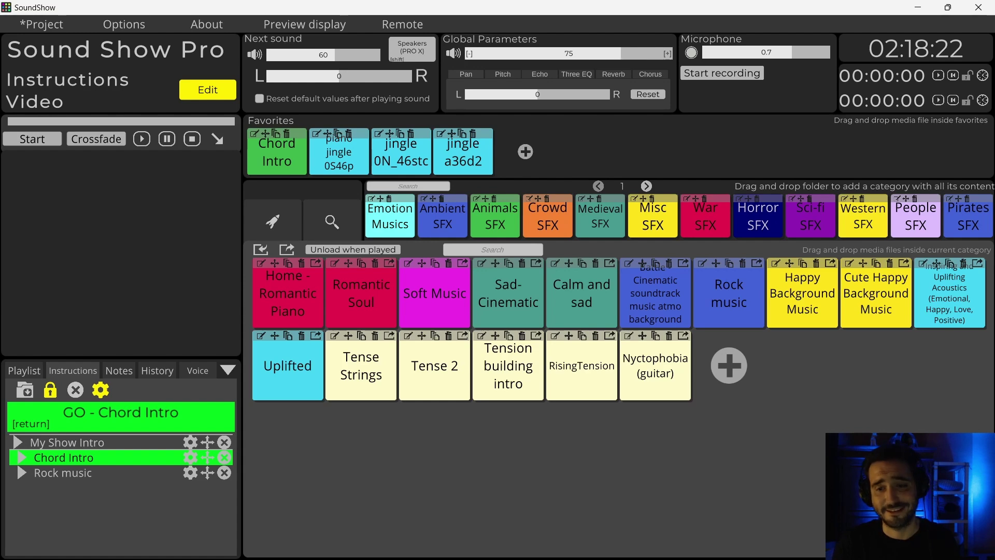
key("Return")
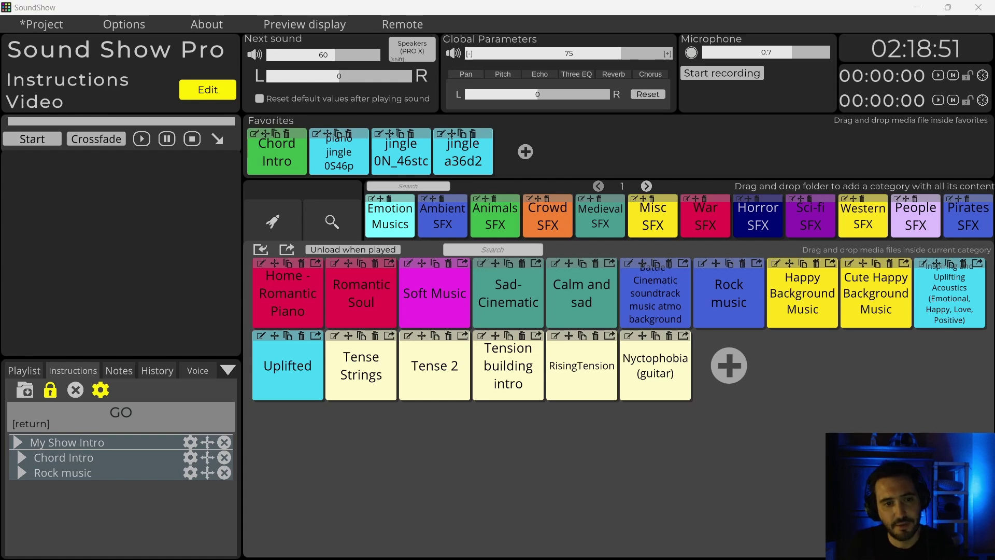
Step: Make the My Show Intro group play its items simultaneously
left_click(190, 442)
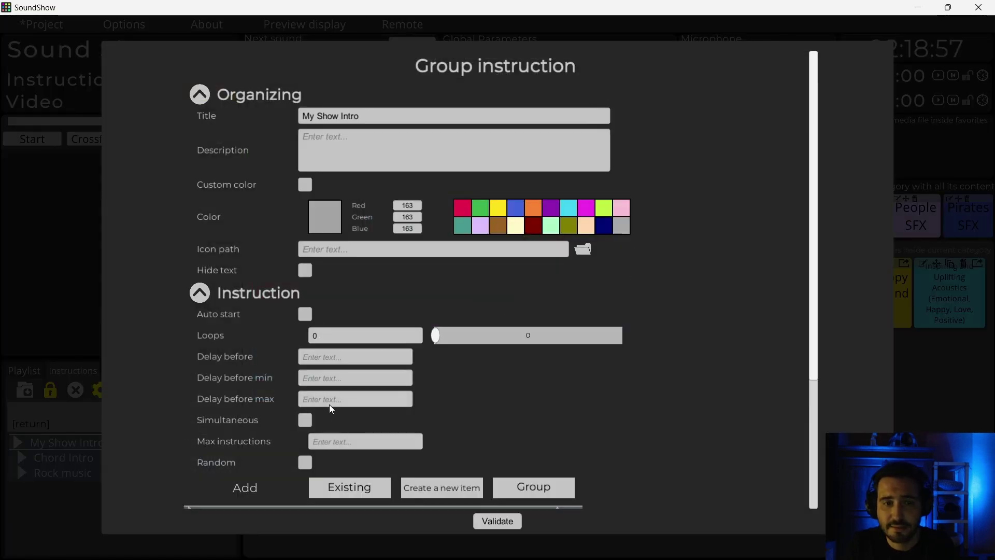
left_click(305, 421)
left_click(498, 521)
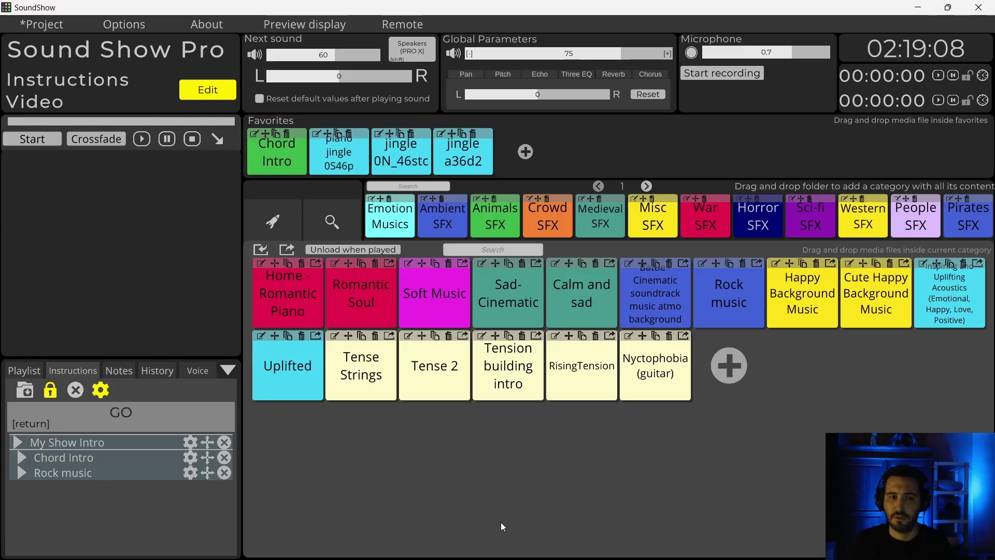
Step: Test-play the My Show Intro group and fade out Rock music
left_click(60, 413)
left_click(66, 412)
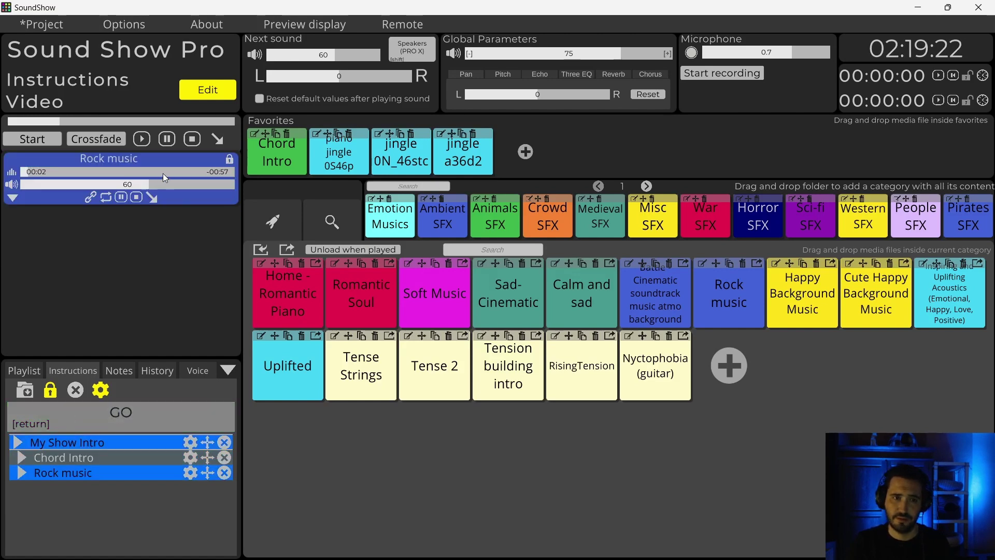
left_click(155, 203)
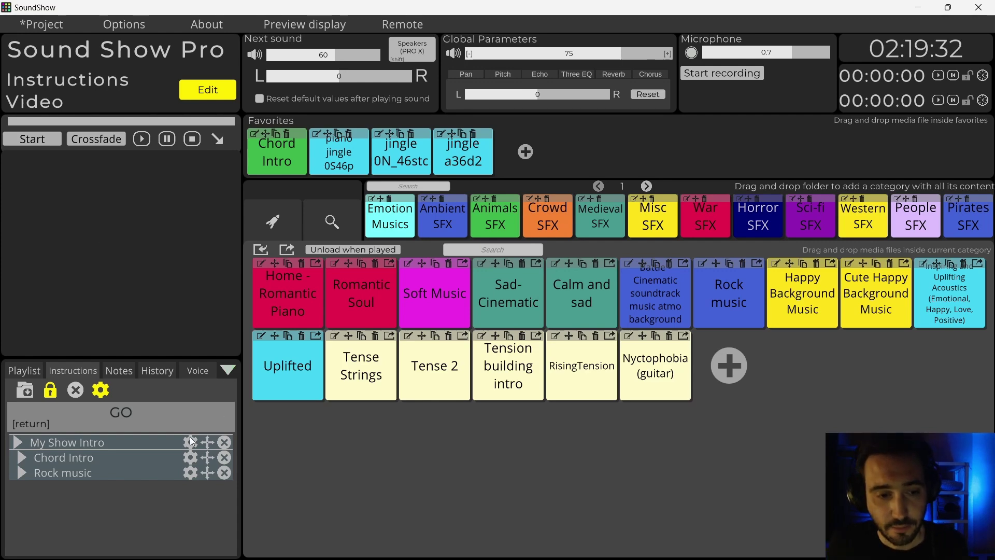
Step: Give Rock music a 4-second delay before it starts
left_click(191, 472)
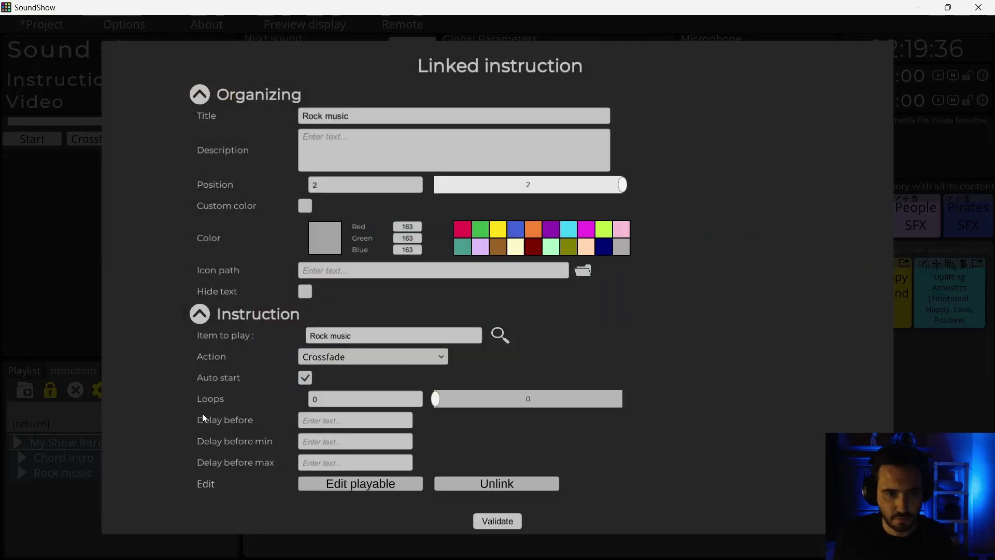
left_click(321, 426)
type("2")
key("BackSpace")
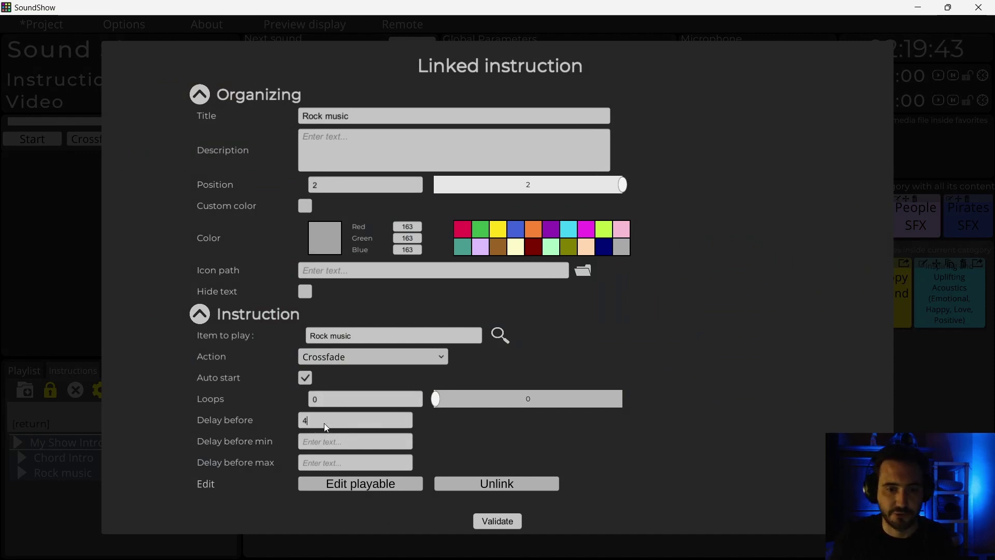
left_click(499, 522)
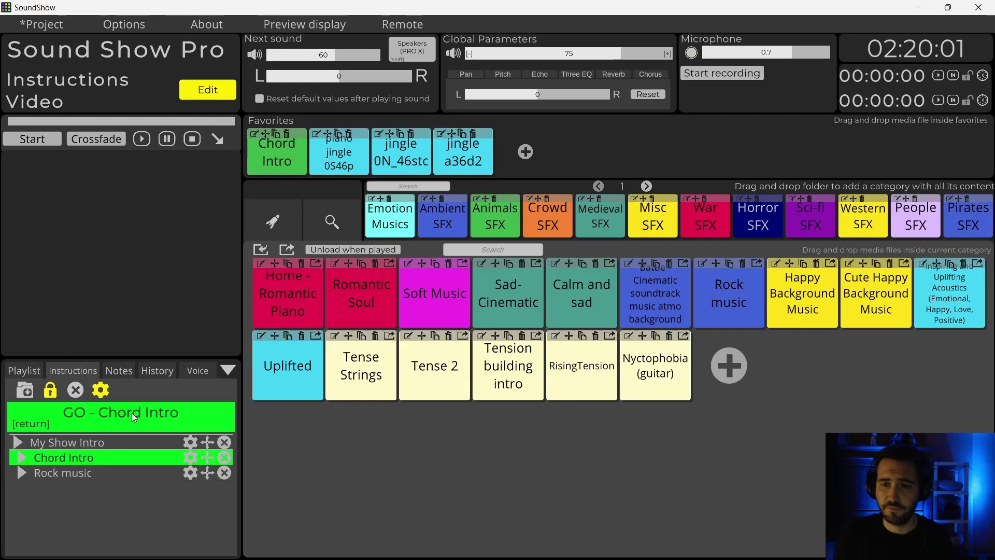
Step: Leave edit mode, test the delayed My Show Intro group, and fade out Rock music
left_click(100, 389)
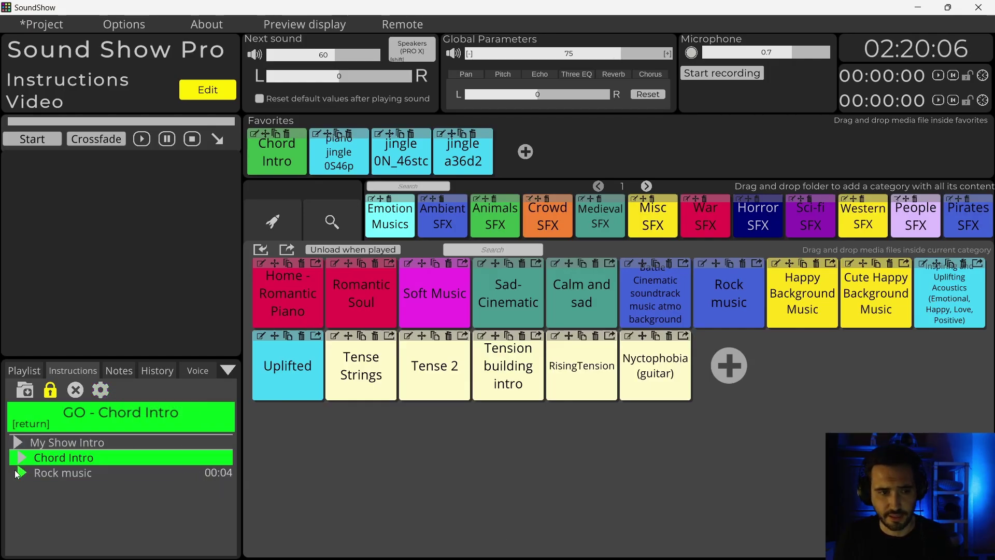
left_click(55, 420)
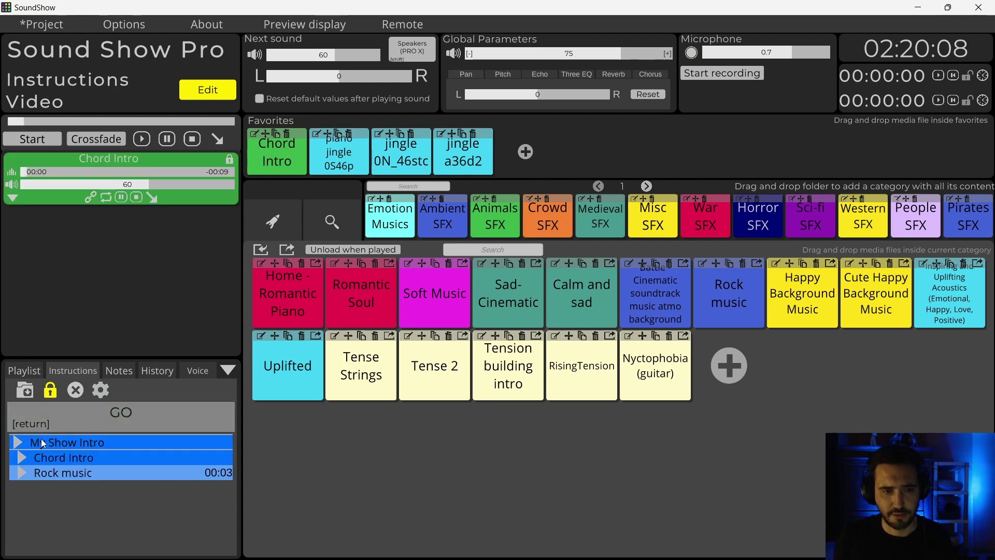
left_click(222, 477)
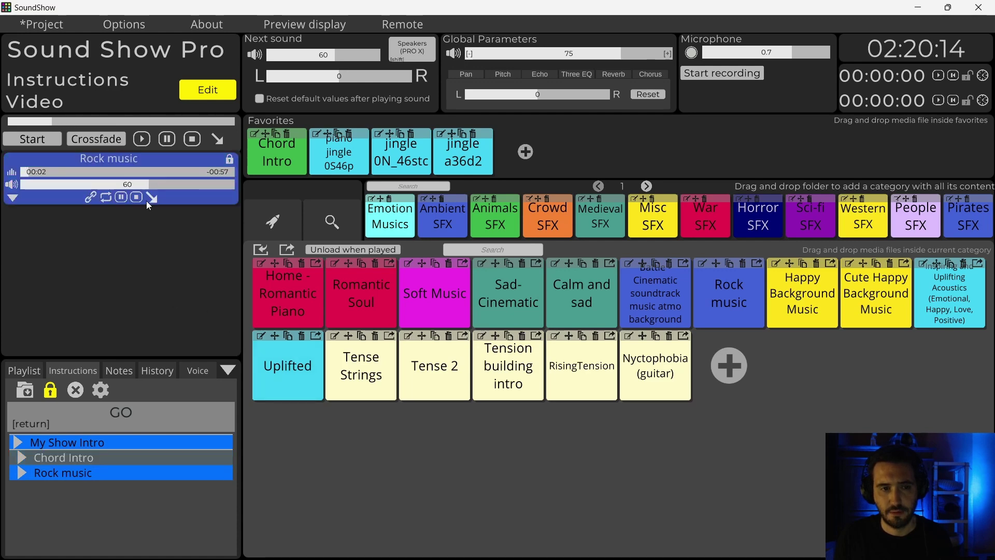
left_click(153, 198)
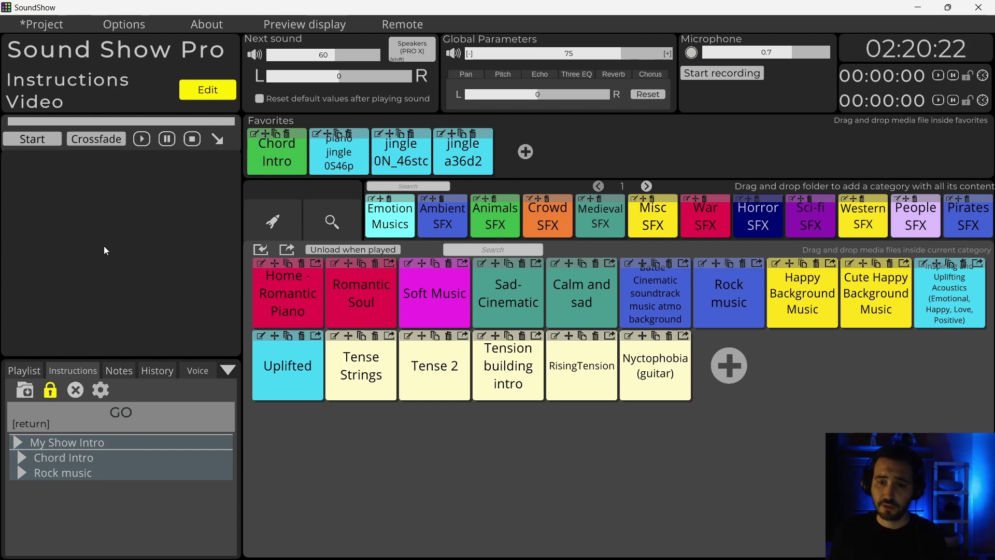
Step: Save the My Show Intro group as a yellow sound button
left_click(24, 392)
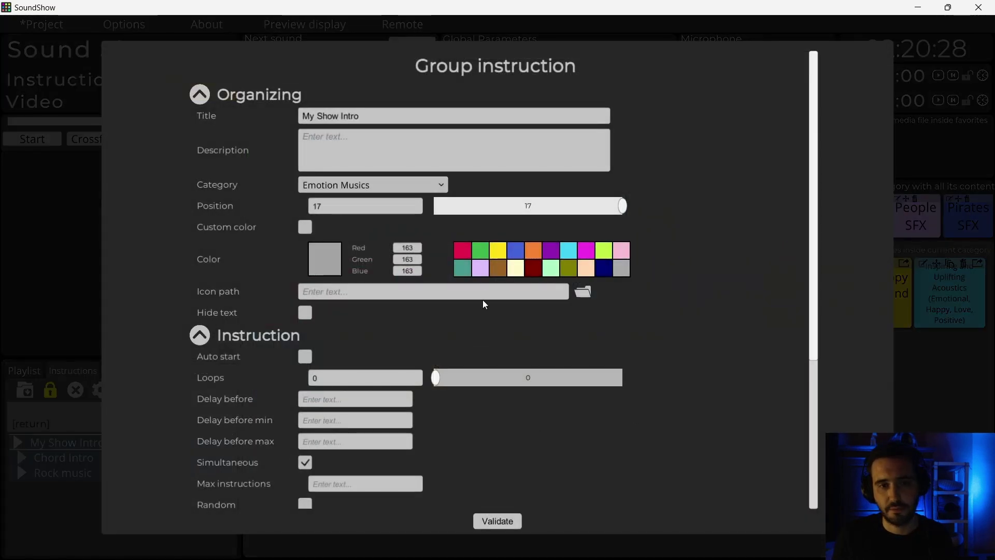
left_click(500, 255)
left_click(501, 522)
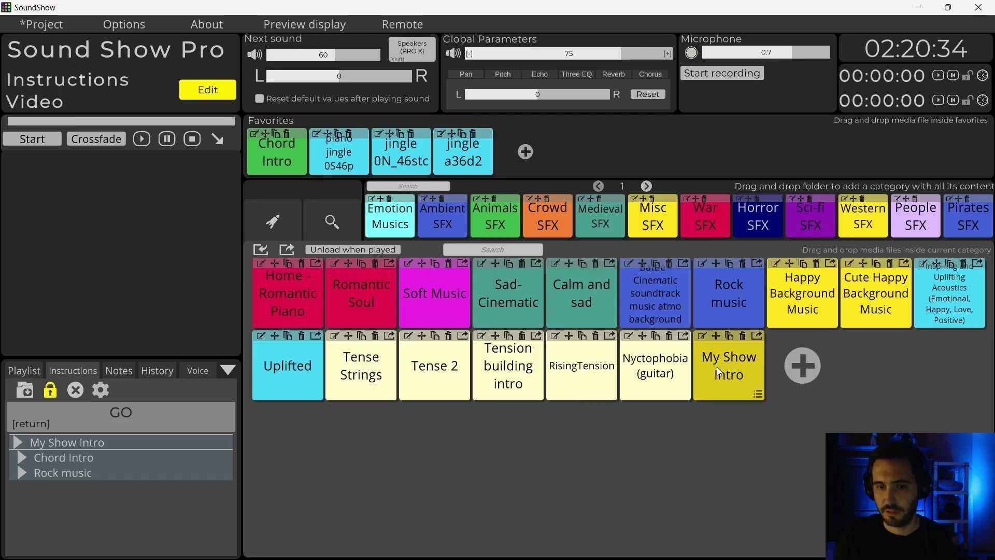
Step: Clear the playlist, play the new My Show Intro button, then clear and fade out
left_click(75, 390)
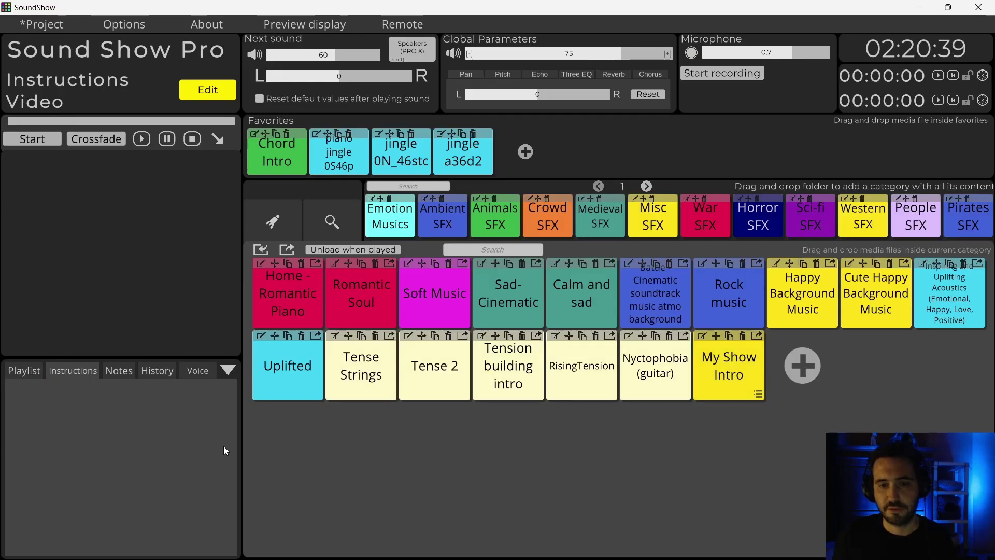
left_click(714, 377)
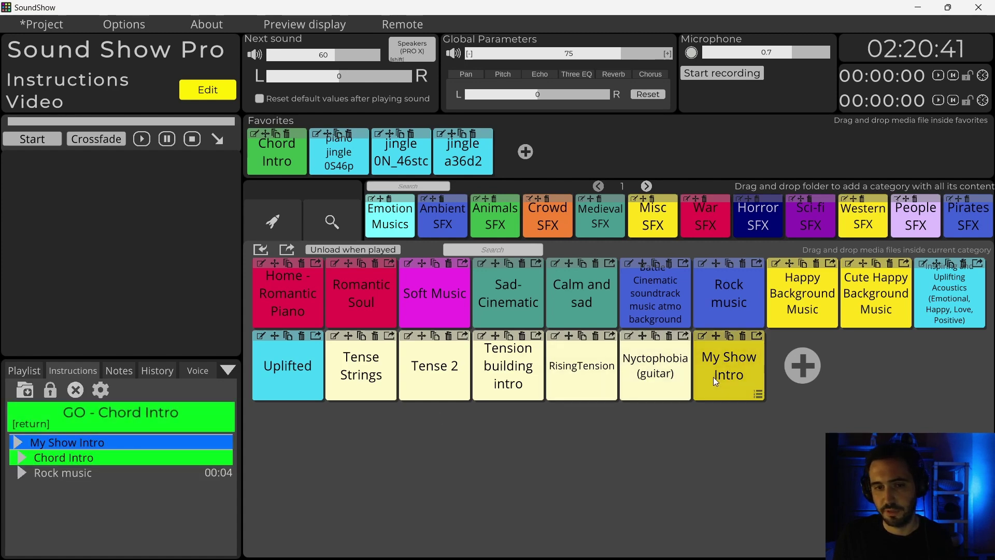
left_click(174, 418)
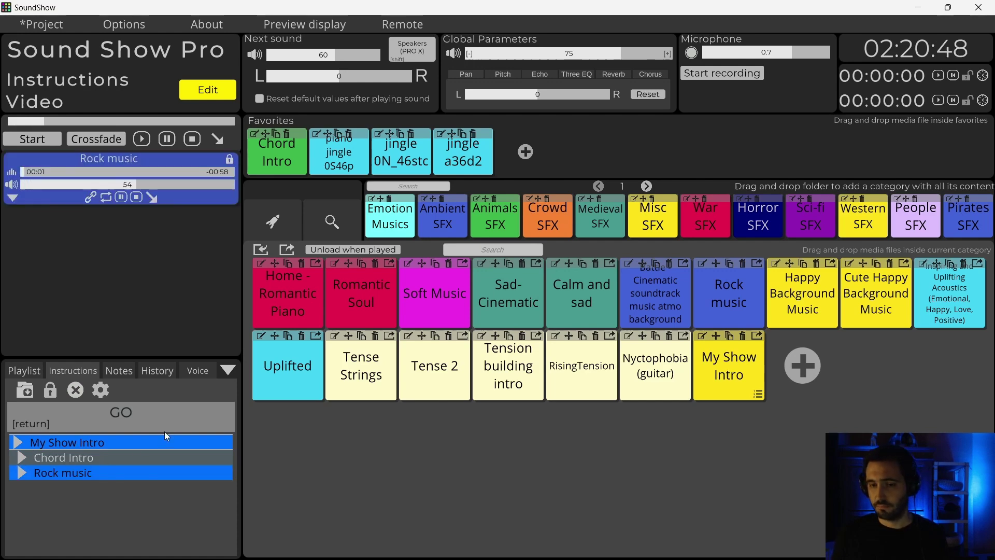
left_click(75, 391)
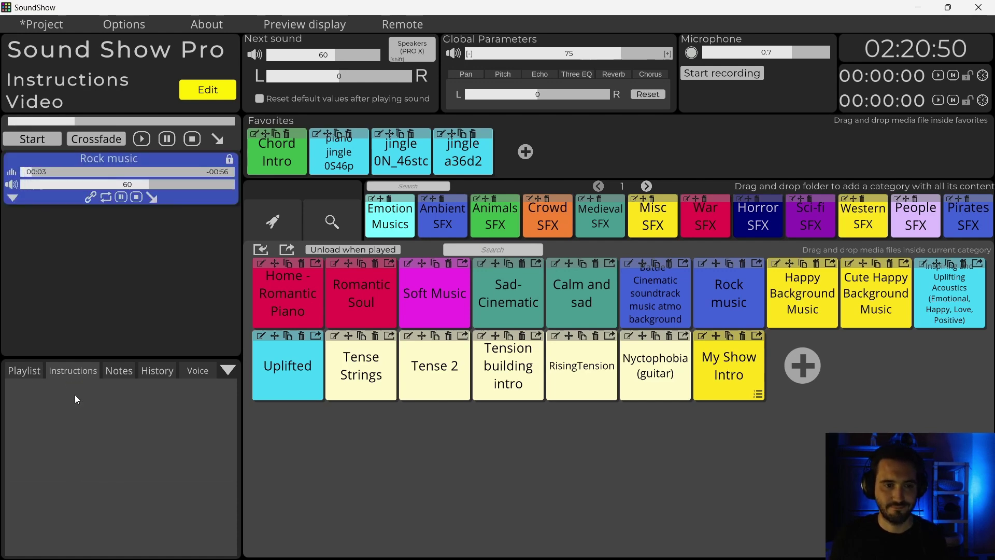
left_click(151, 198)
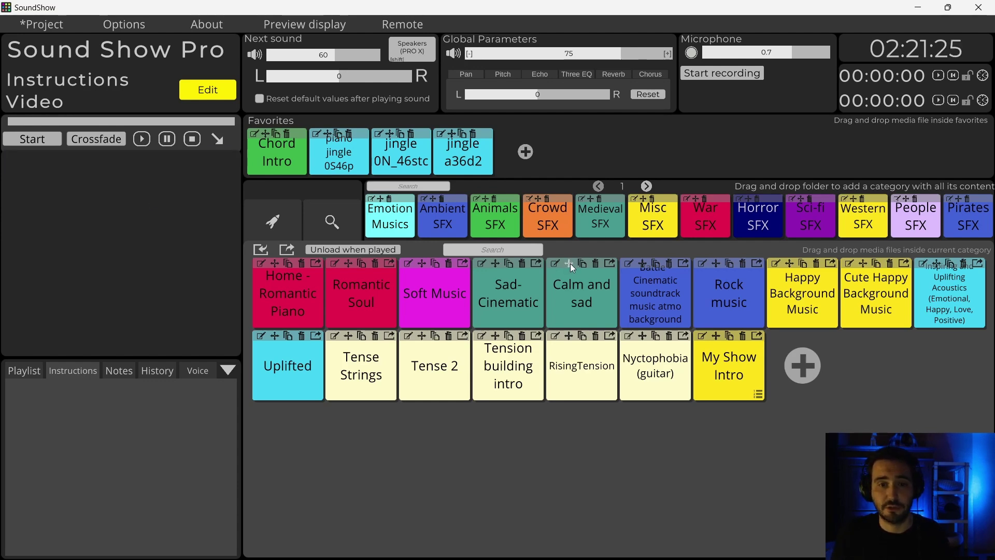
Step: Add Calm and sad and Heavy Rain (Ambient SFX) to the playlist
left_click_drag(570, 263, 176, 441)
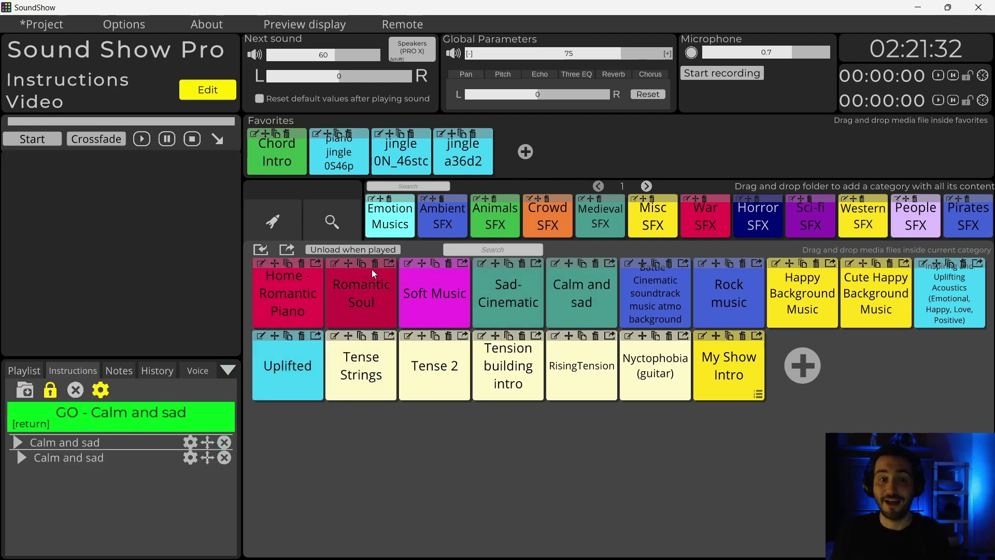
left_click(438, 223)
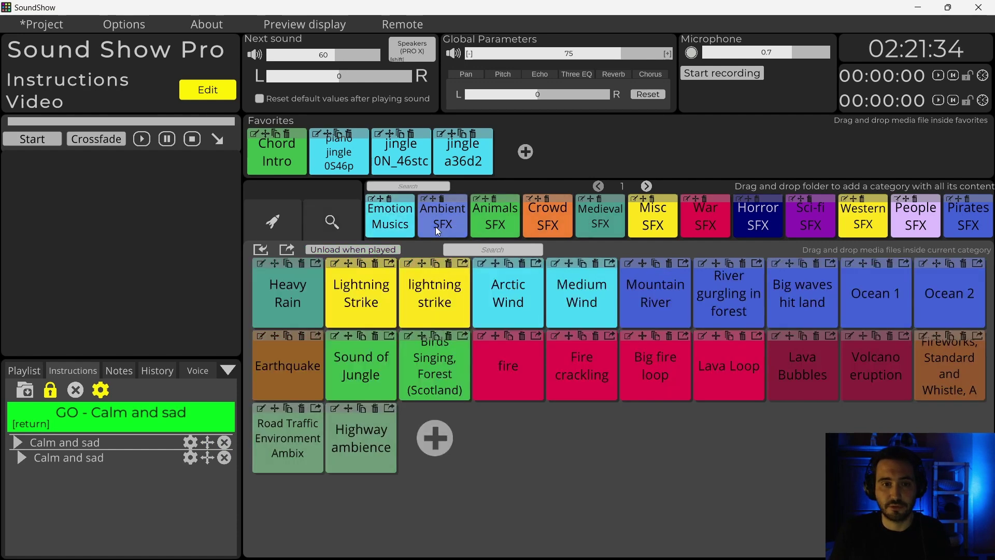
left_click_drag(273, 263, 98, 482)
Step: Set the new group to play its items simultaneously
left_click(190, 472)
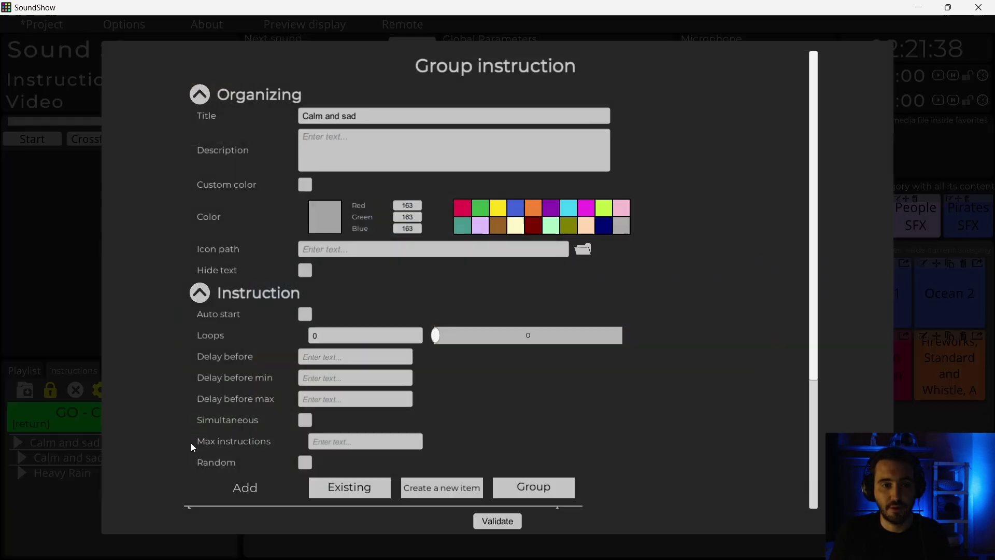
scroll(337, 383, "down", 1)
left_click(306, 391)
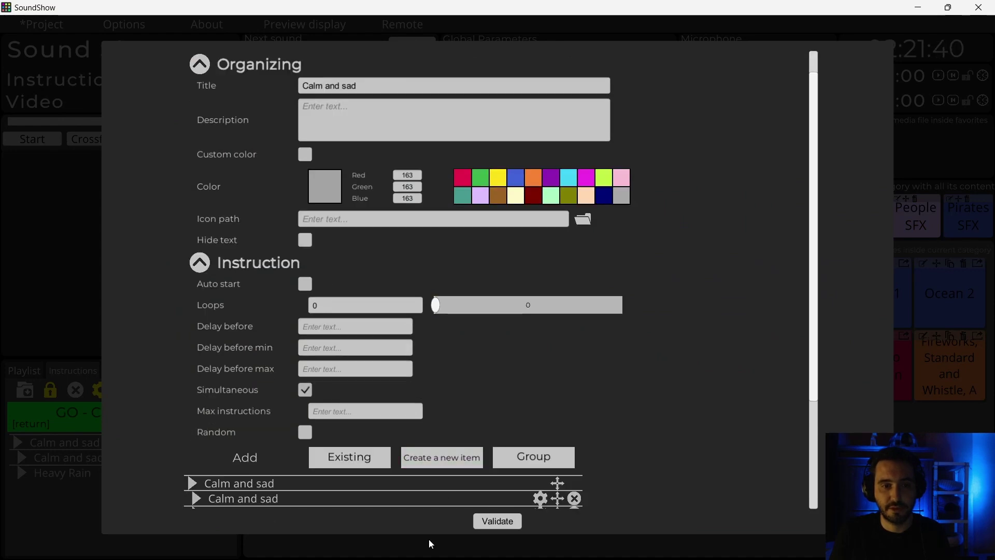
left_click(497, 522)
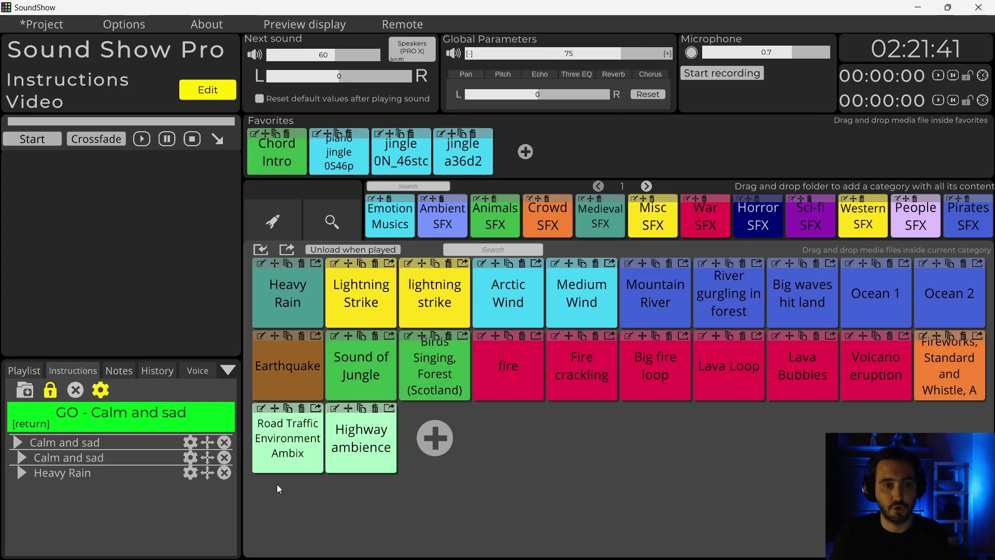
Step: Rename the group to 'Sad song with rain'
left_click(191, 443)
triple_click(394, 115)
type("Sad")
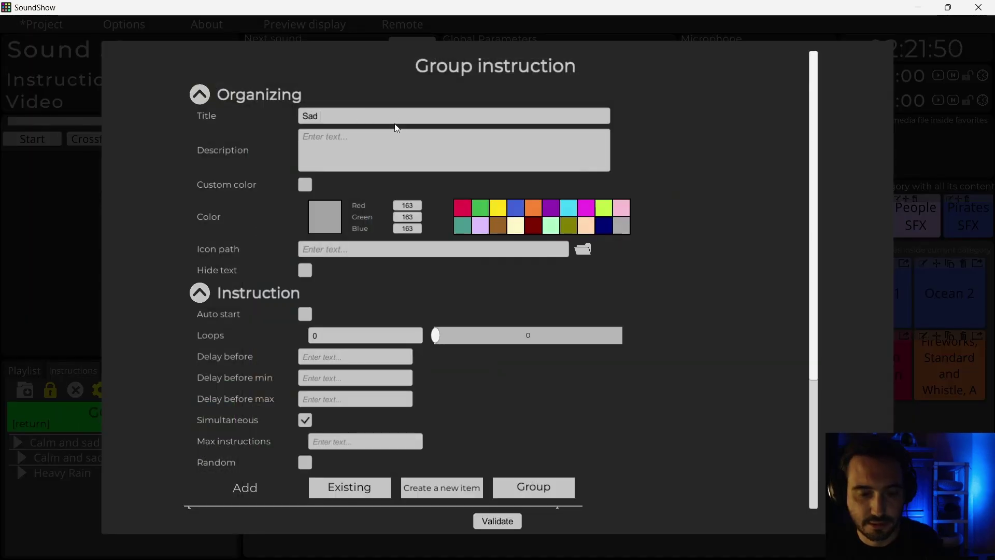
type(" songs")
key("BackSpace")
type("with rain")
left_click(490, 523)
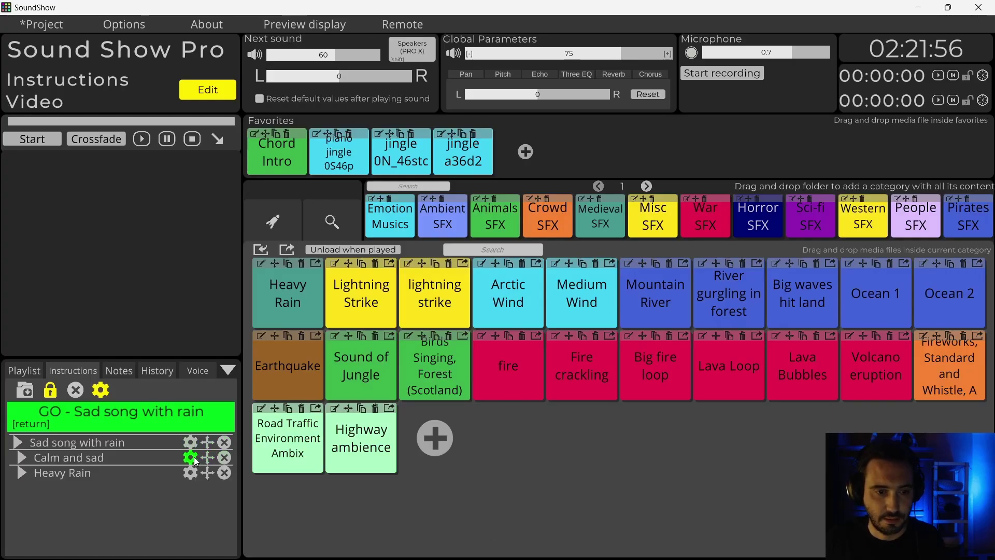
Step: Turn on Auto start for both Calm and sad and Heavy Rain
left_click(196, 460)
left_click(306, 379)
left_click(495, 521)
left_click(196, 471)
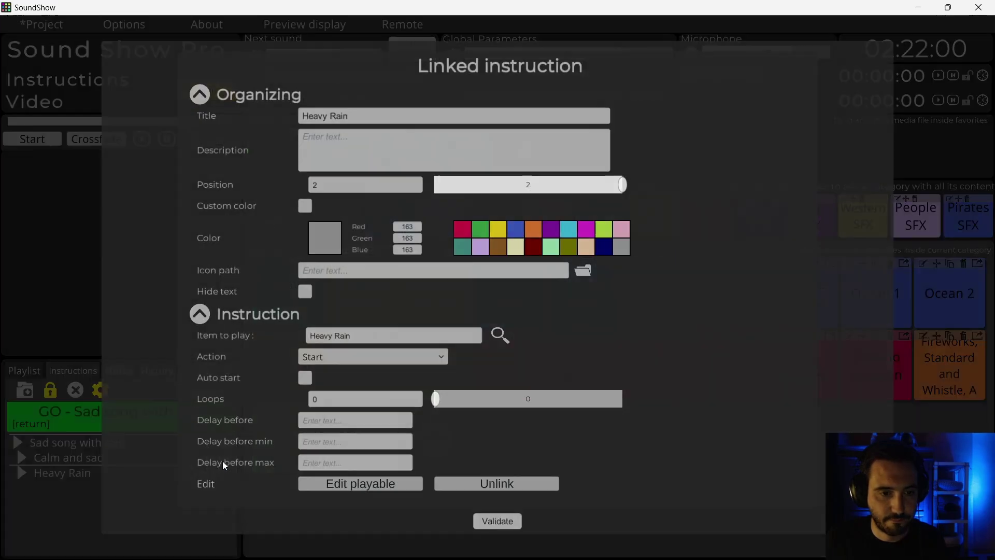
left_click(305, 378)
left_click(496, 520)
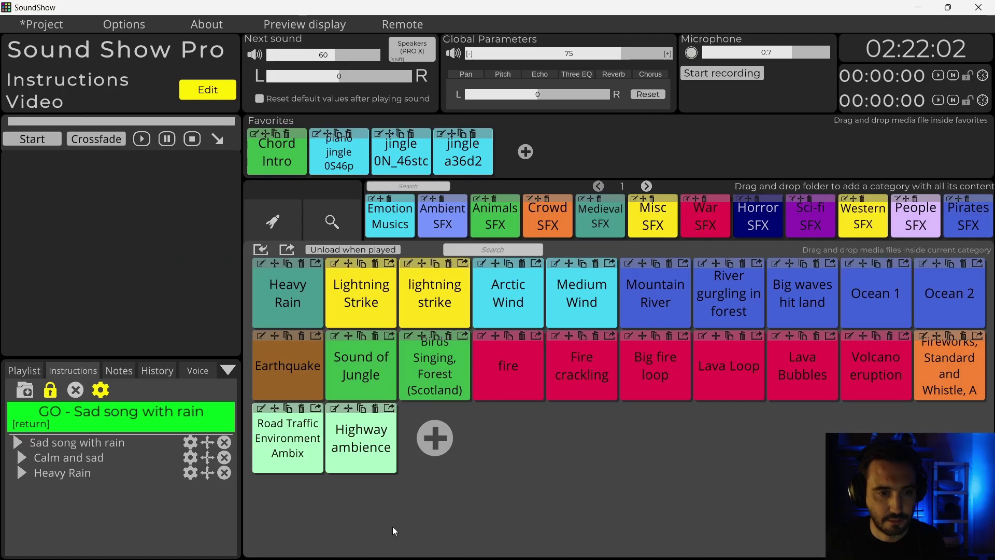
Step: Start the Sad song with rain group and set Calm and sad to fade in
left_click(98, 424)
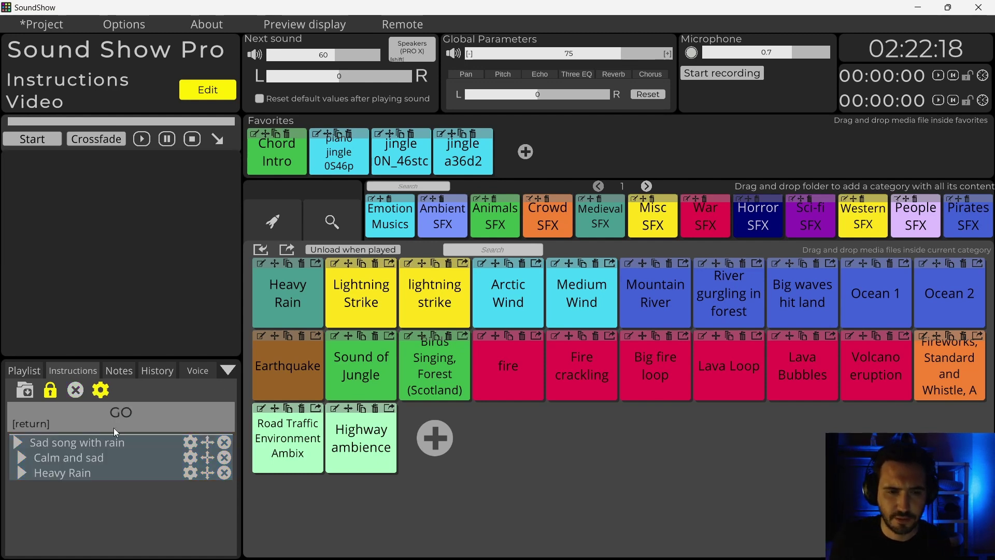
left_click(191, 457)
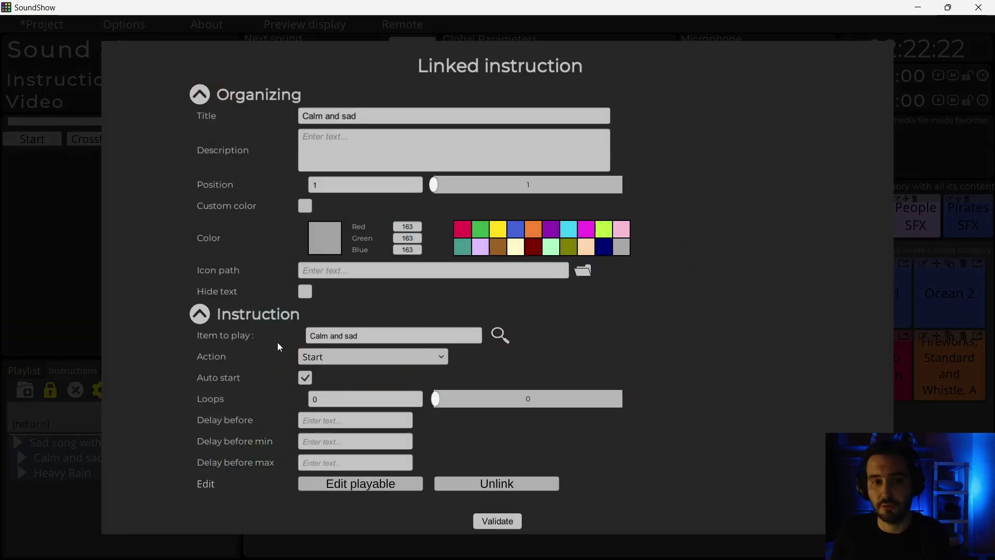
left_click(336, 362)
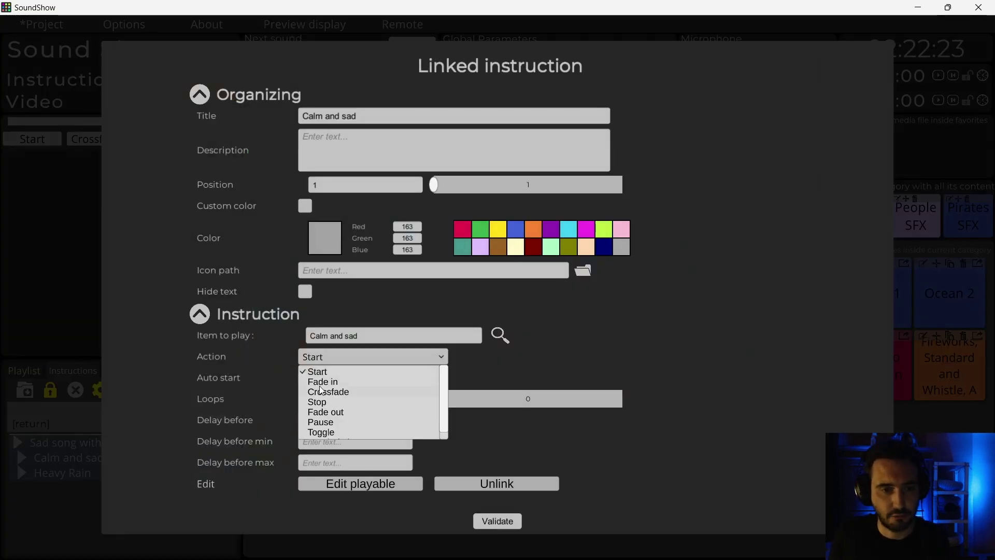
left_click(322, 382)
left_click(498, 521)
Step: Set Heavy Rain to fade in as well, then replay the group to test both
left_click(191, 472)
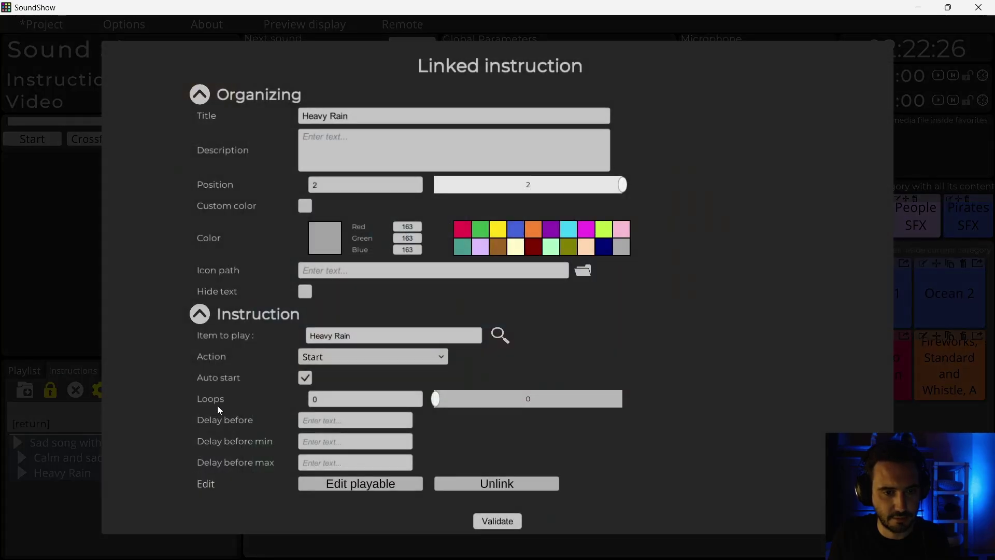
left_click(331, 357)
left_click(318, 383)
left_click(490, 521)
left_click(59, 423)
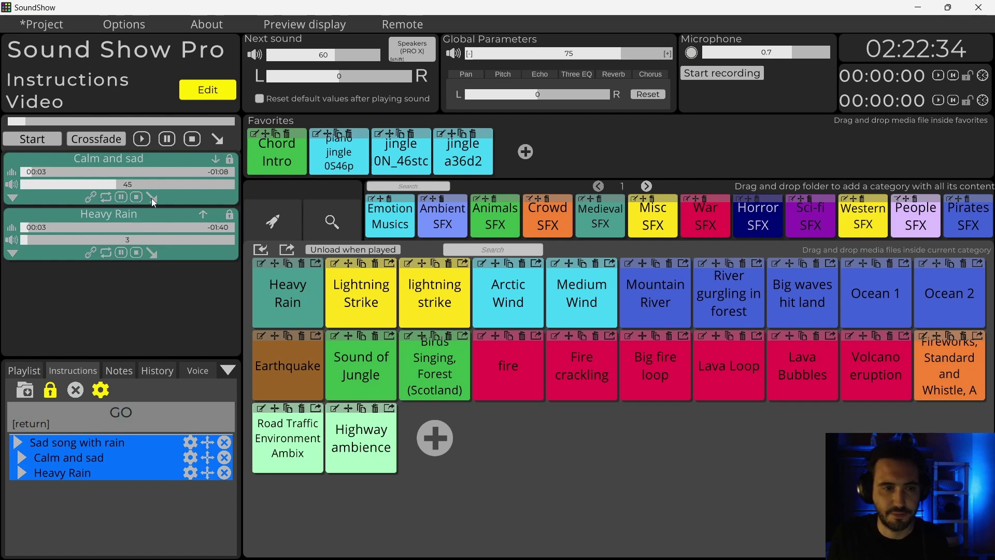
Step: Give Heavy Rain a 2-second start delay and 0.11 volume, then replay the group
left_click(190, 472)
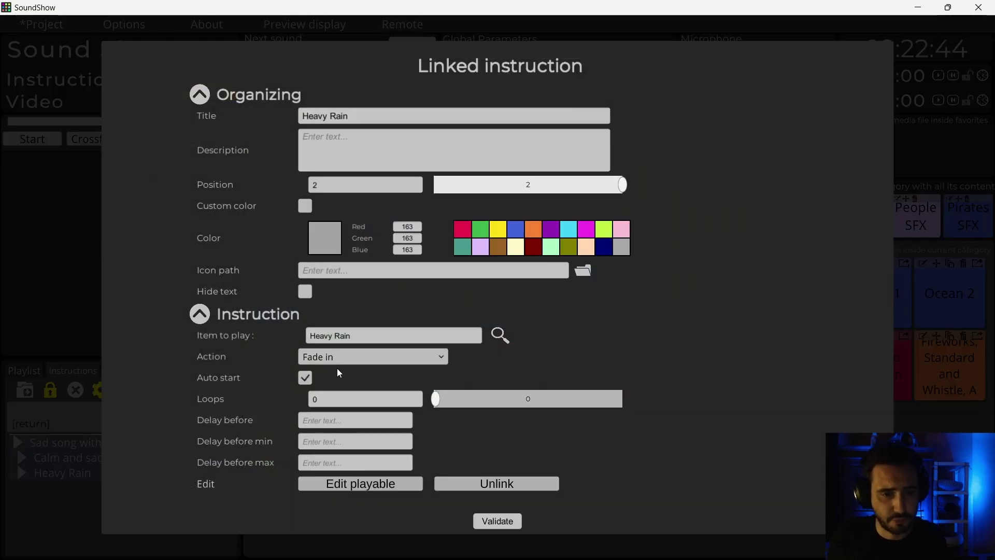
left_click(318, 428)
type("2")
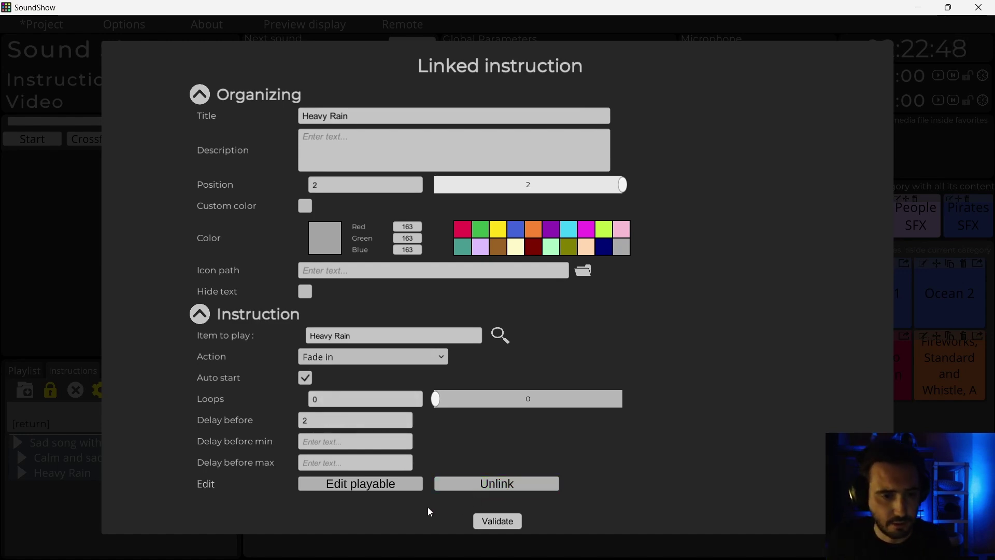
left_click(363, 485)
scroll(291, 332, "down", 3)
scroll(306, 369, "down", 4)
left_click_drag(434, 214, 446, 213)
left_click(498, 521)
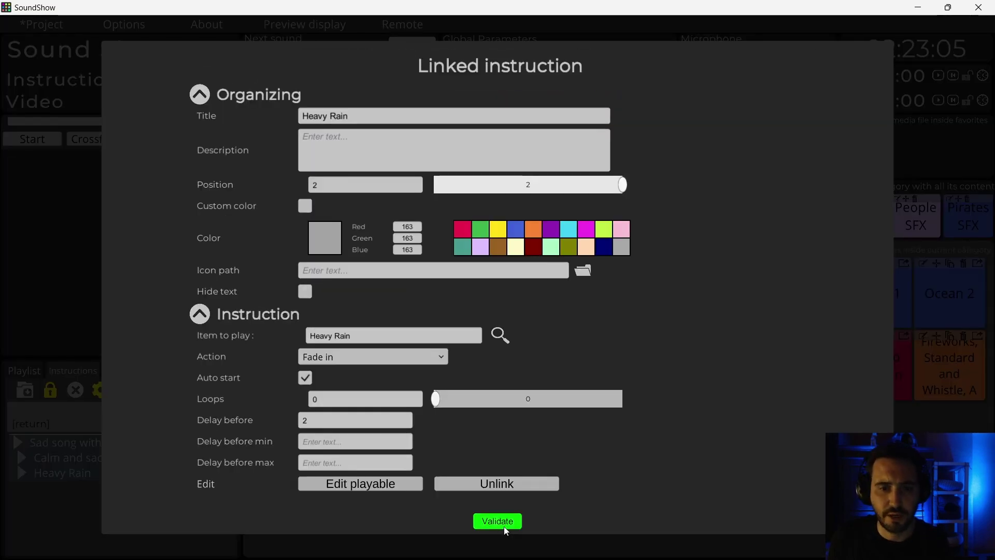
left_click(500, 524)
left_click(39, 425)
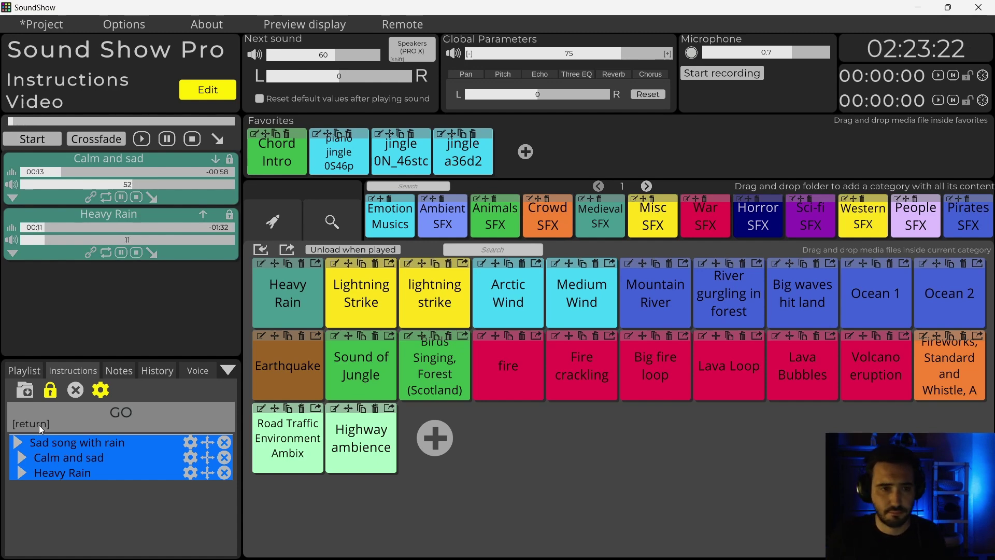
Step: Stop playback, clear the playlist, and add Explosion 1, 2, 3 and 11 from War SFX
left_click(224, 442)
left_click(219, 443)
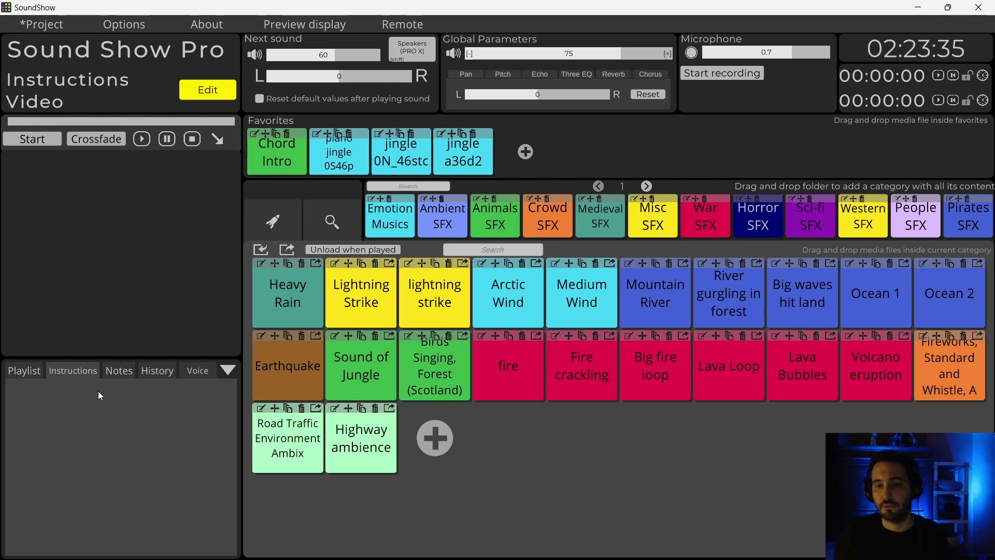
left_click(710, 222)
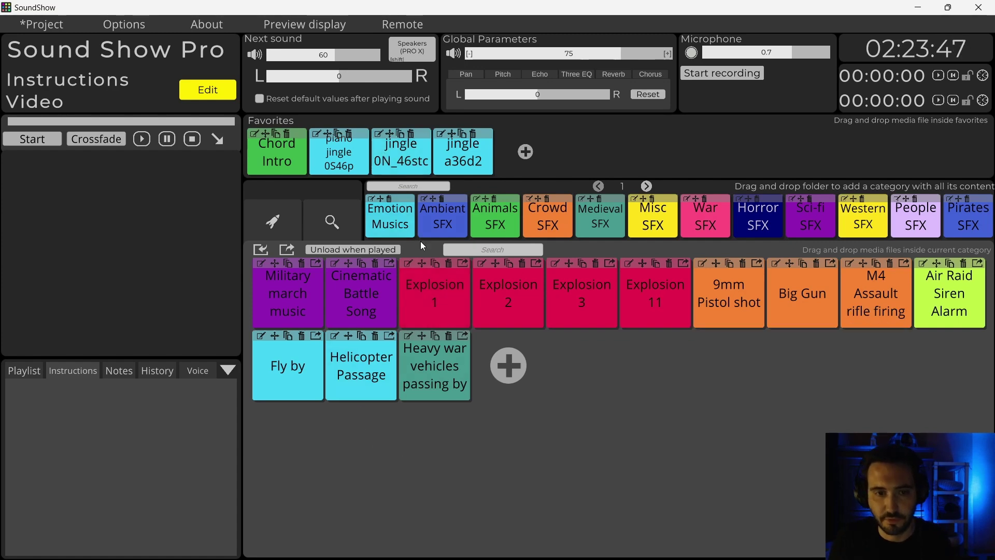
left_click_drag(422, 266, 155, 435)
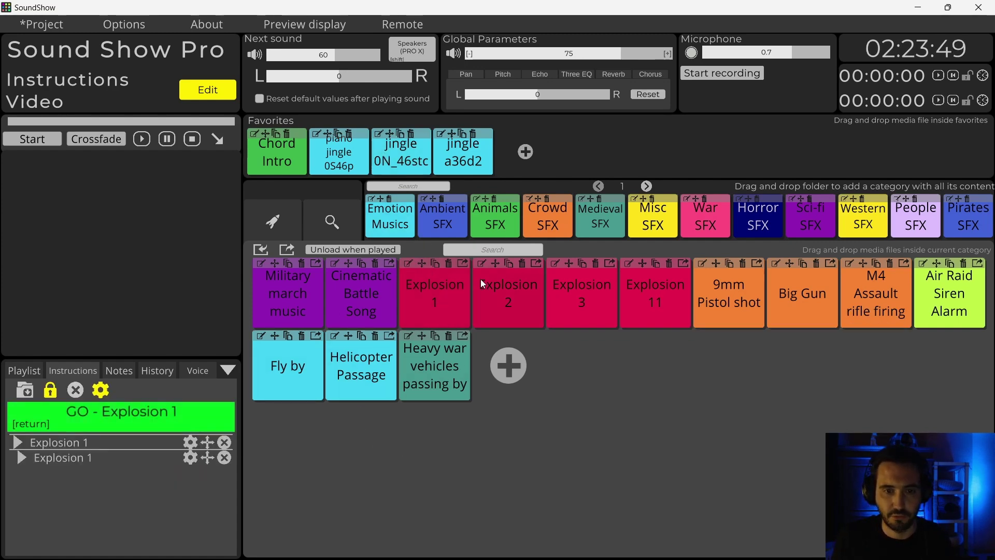
left_click_drag(497, 263, 107, 491)
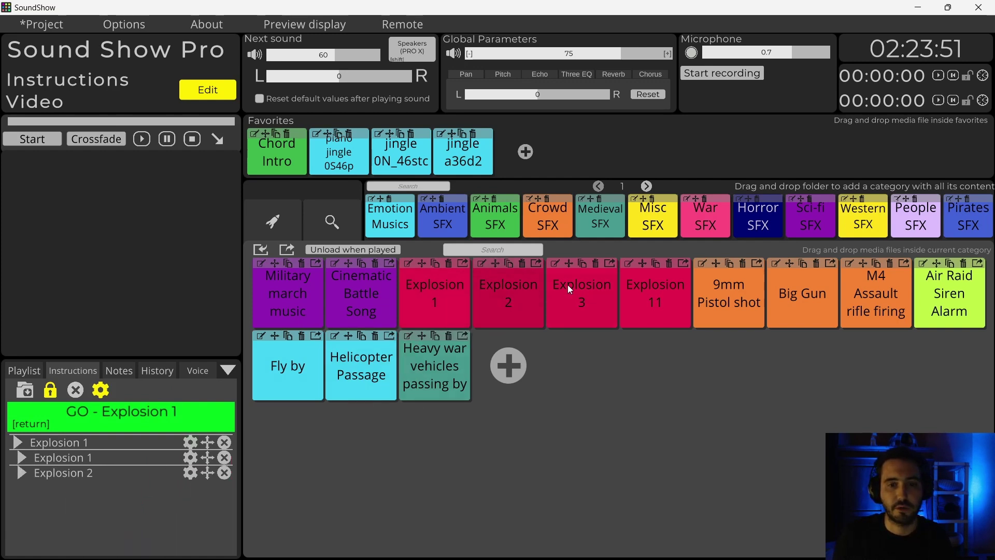
left_click_drag(568, 263, 150, 490)
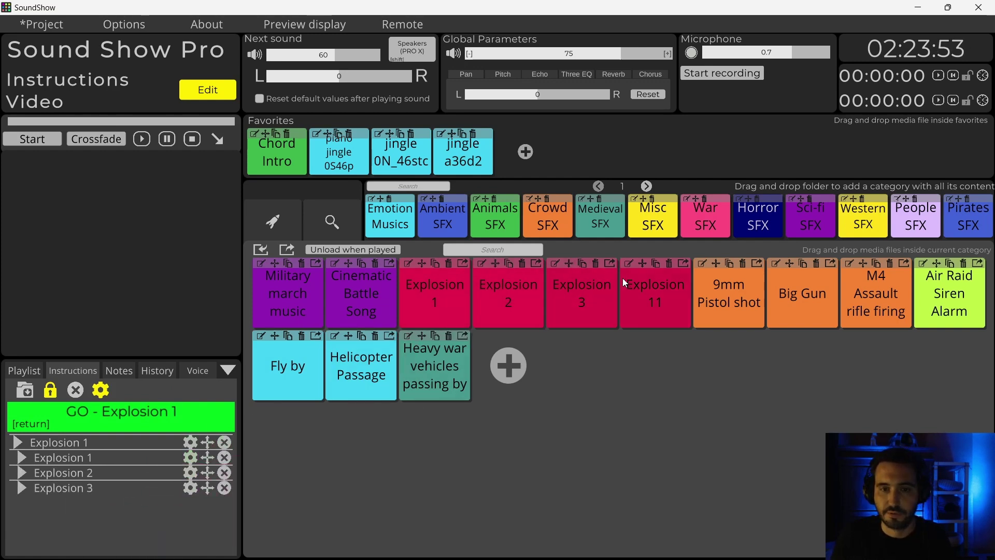
left_click_drag(642, 263, 150, 503)
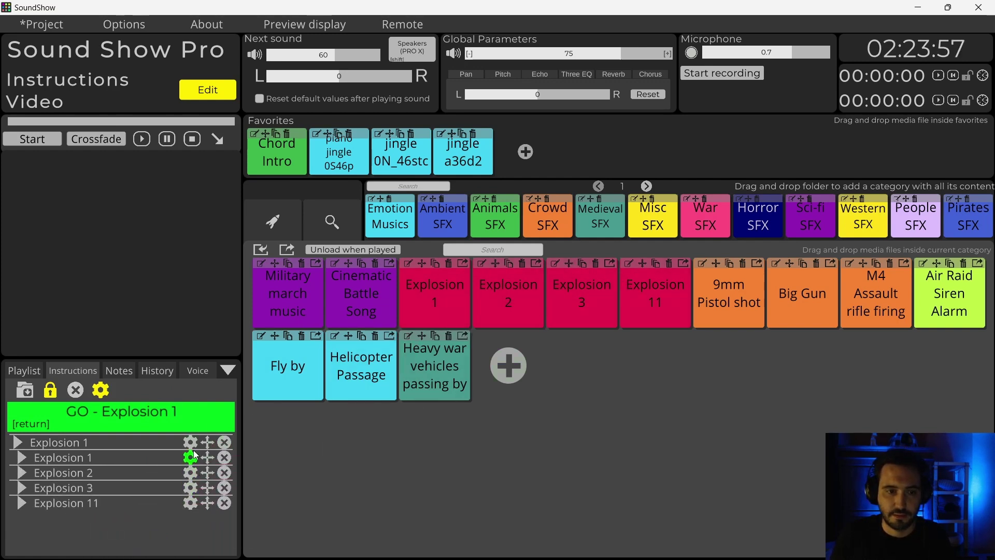
Step: Review each explosion's settings, making Explosion 2 start automatically
left_click(192, 456)
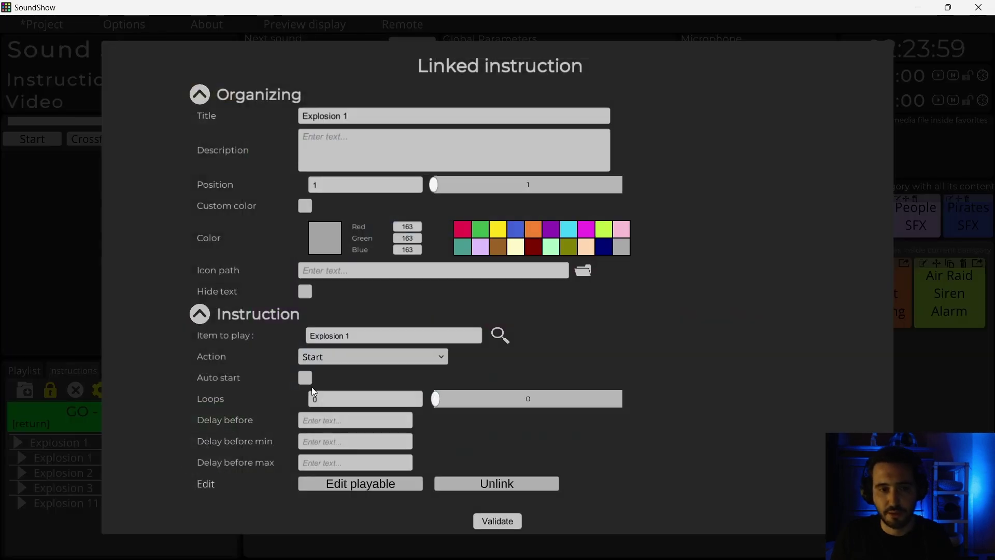
left_click(498, 521)
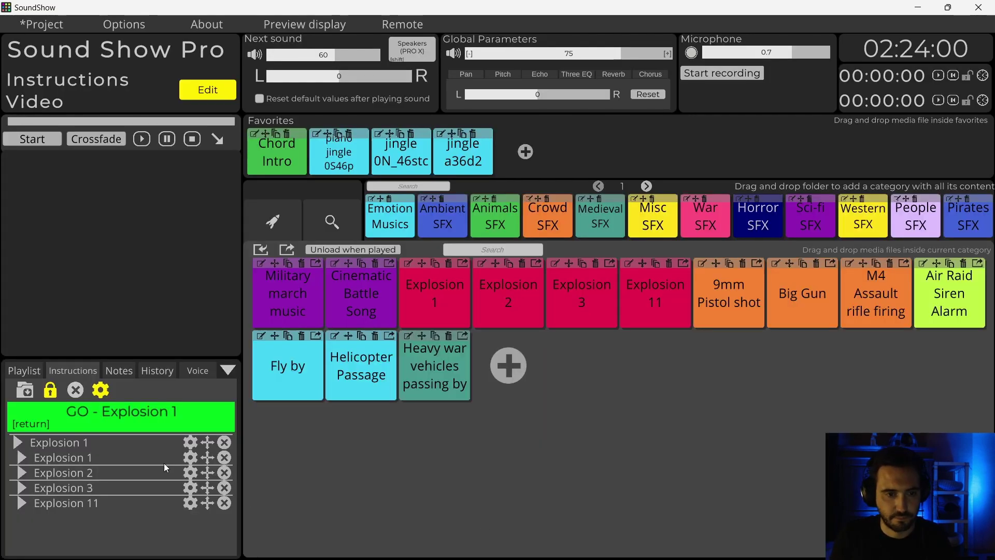
left_click(193, 472)
left_click(304, 377)
left_click(493, 523)
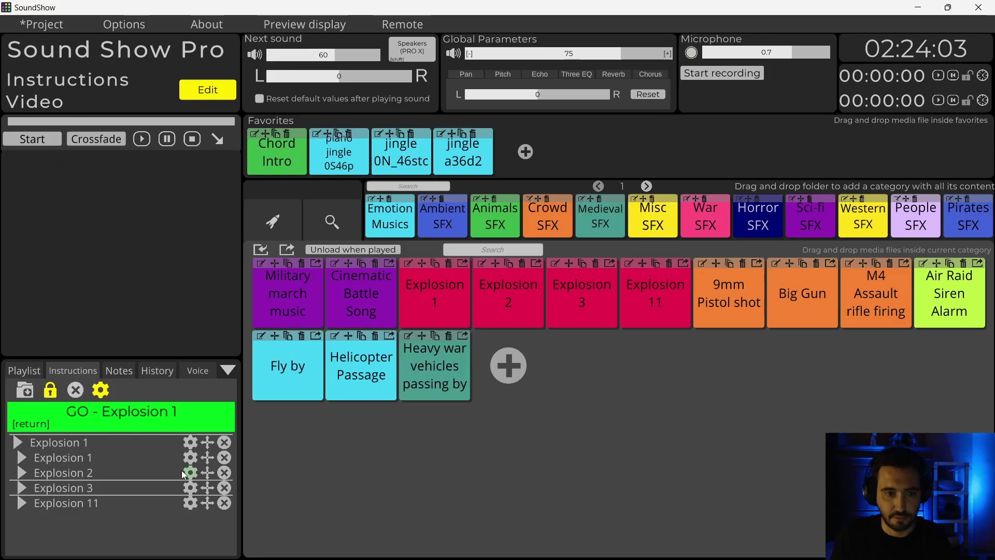
left_click(189, 489)
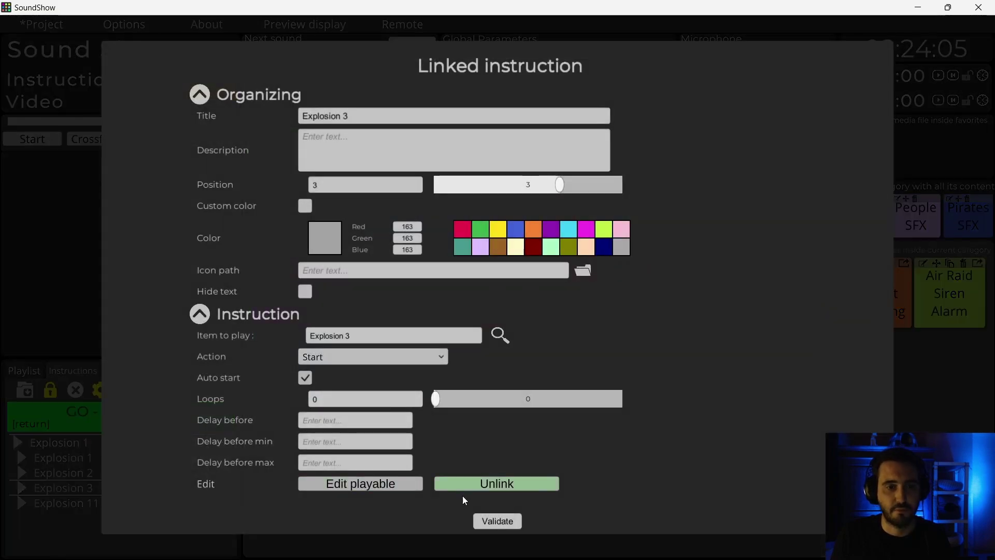
left_click(493, 523)
left_click(191, 505)
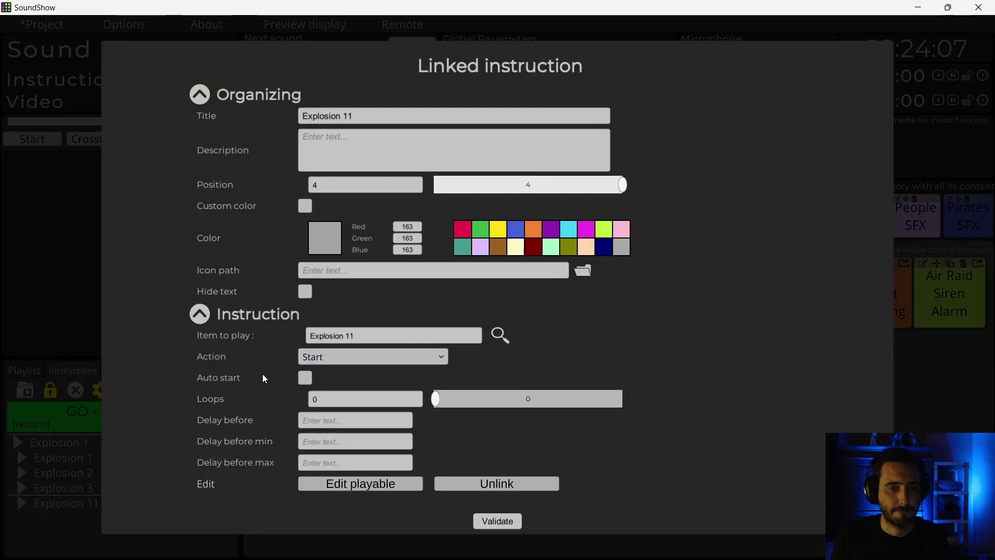
left_click(497, 520)
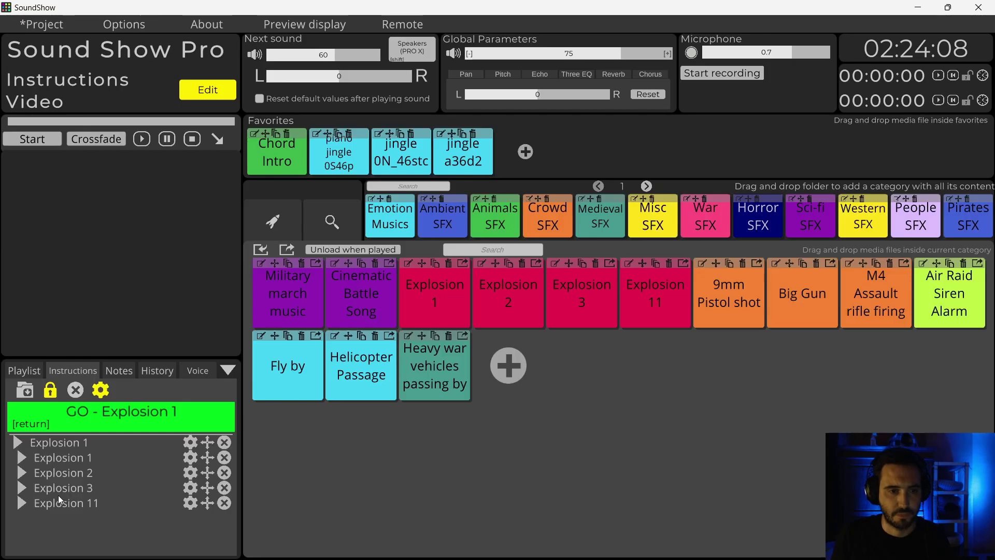
Step: Make the explosion group pick its instructions at random
left_click(191, 442)
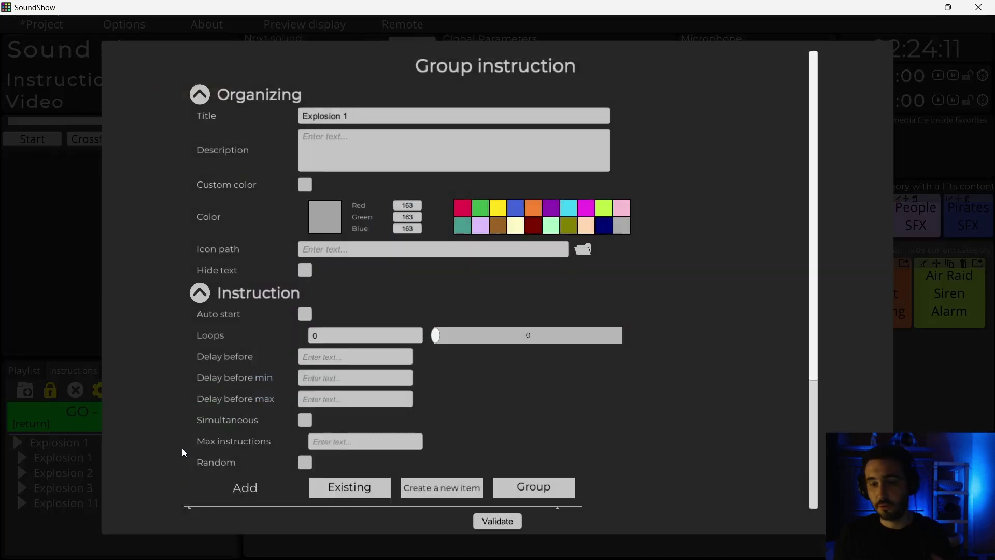
left_click(305, 463)
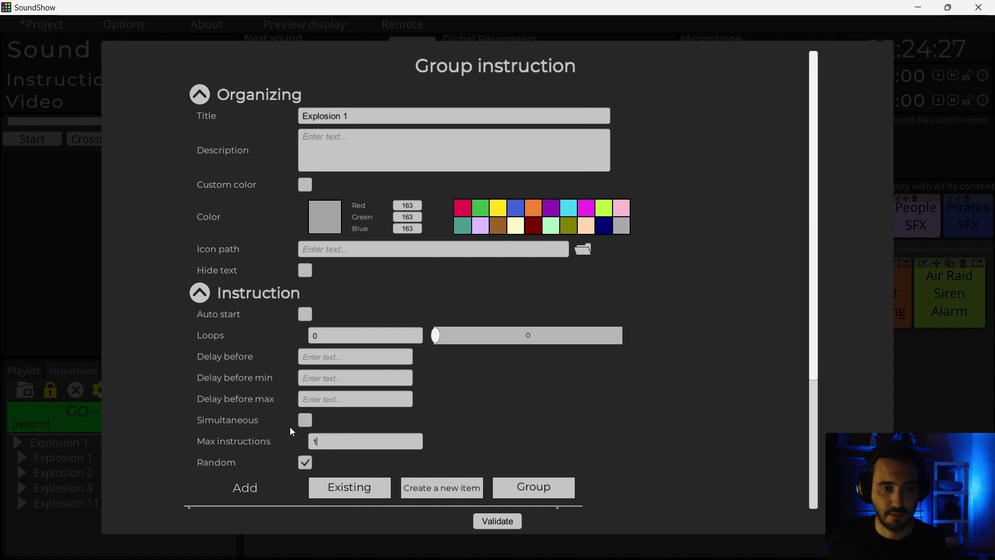
scroll(293, 427, "down", 1)
left_click(498, 521)
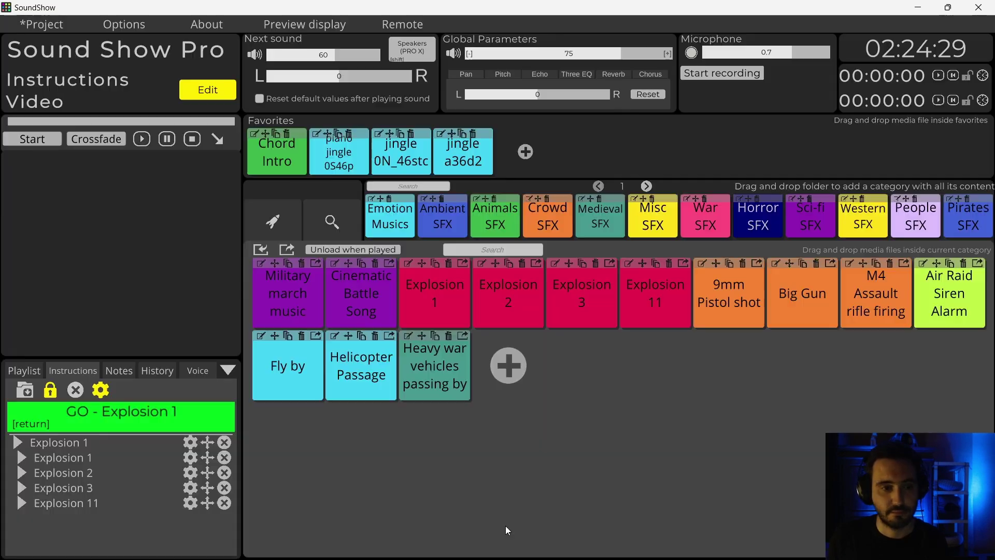
Step: Trigger the explosion group repeatedly to test random playback, fading out one explosion
left_click(125, 422)
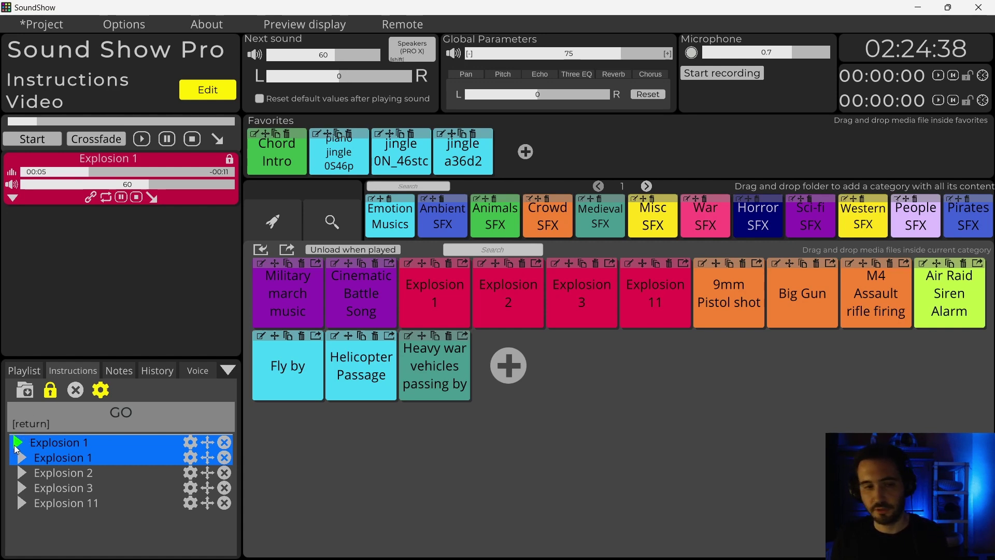
left_click(151, 197)
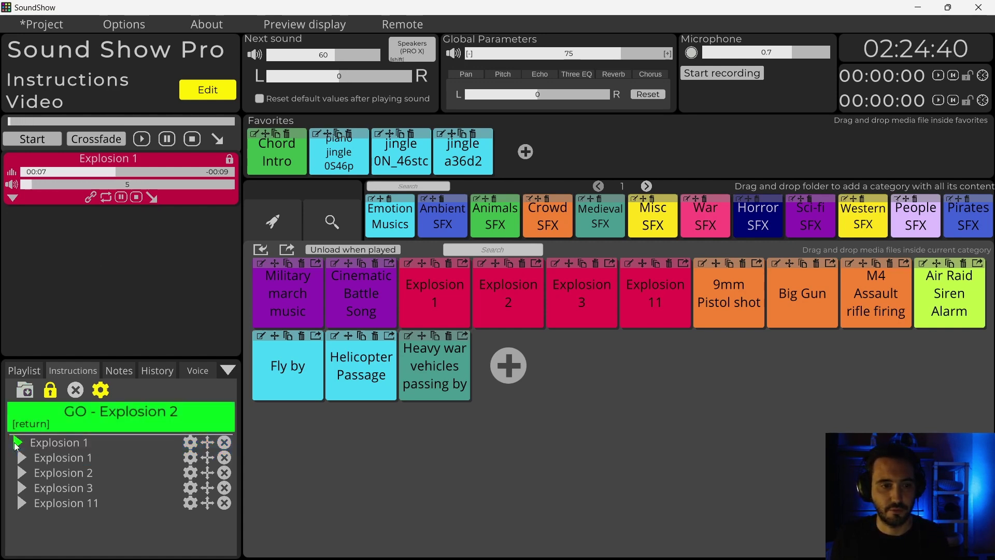
left_click(43, 422)
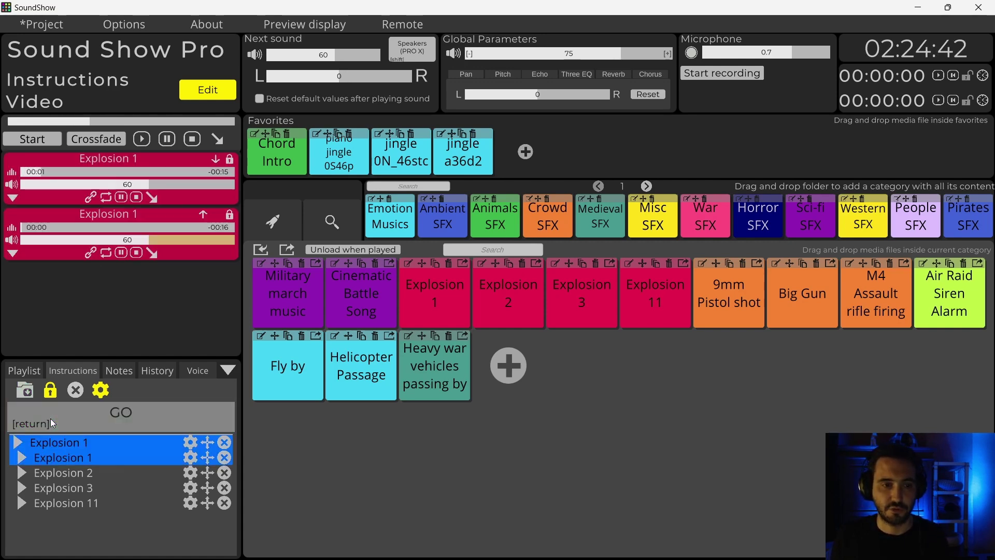
left_click(43, 425)
left_click(44, 425)
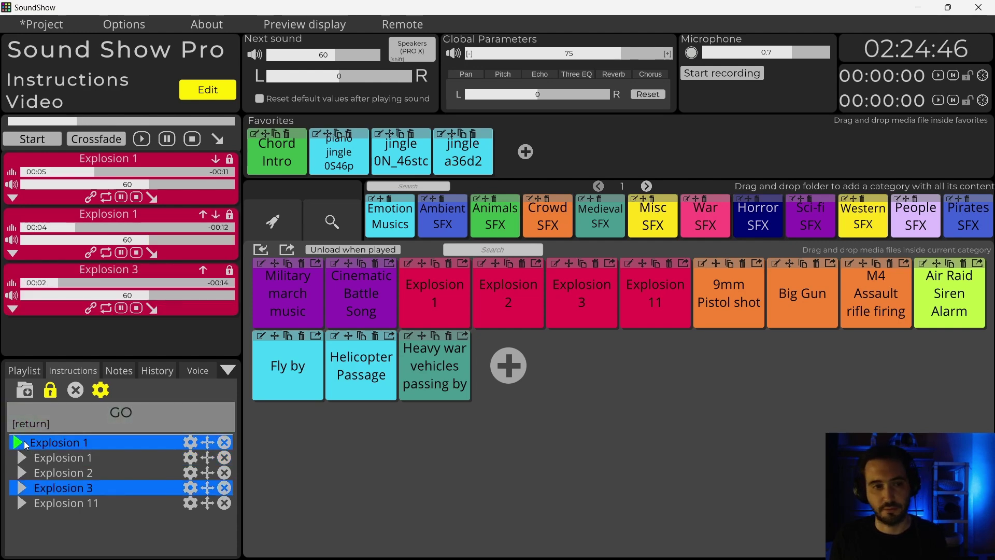
left_click(78, 417)
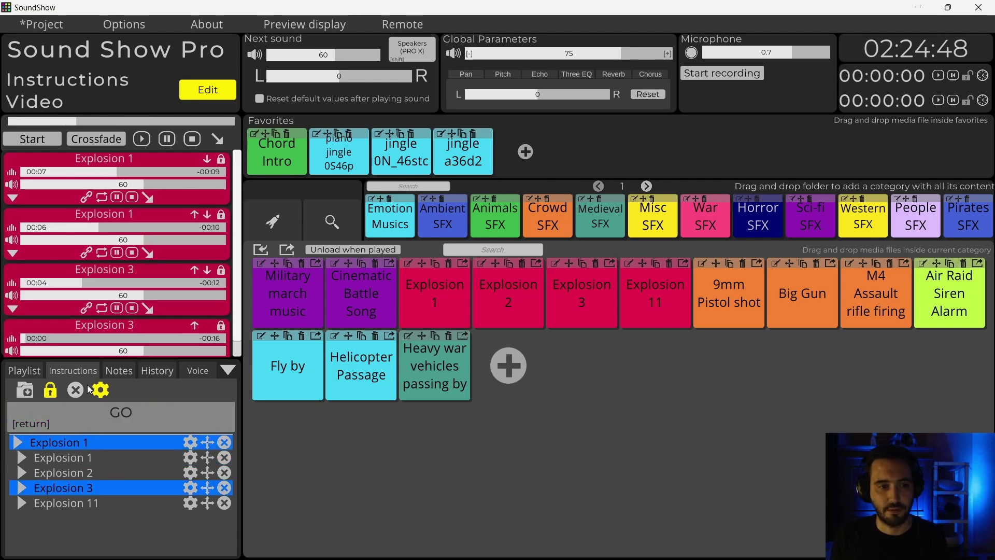
left_click(87, 426)
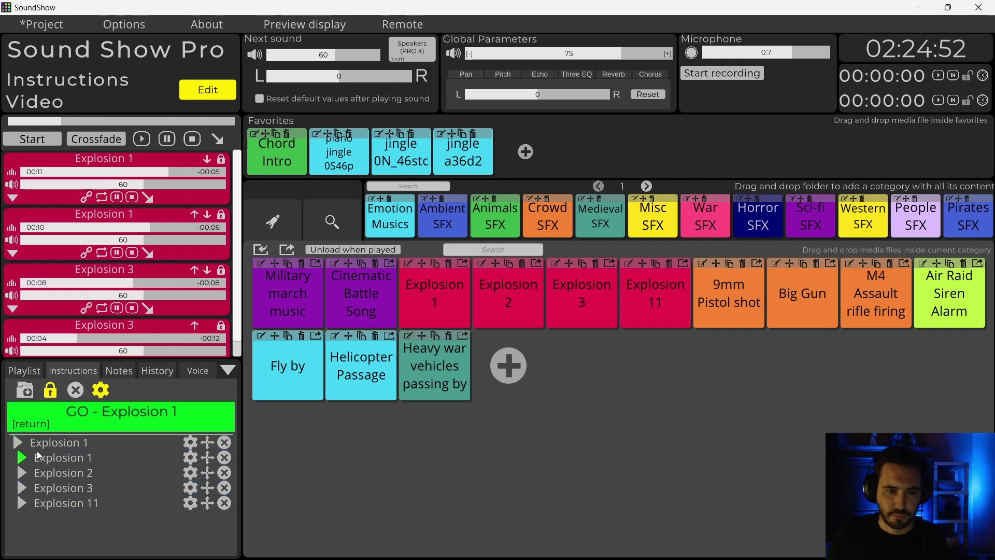
Step: Rename the group to Random Explosion, colour it red and enable Auto start
left_click(191, 444)
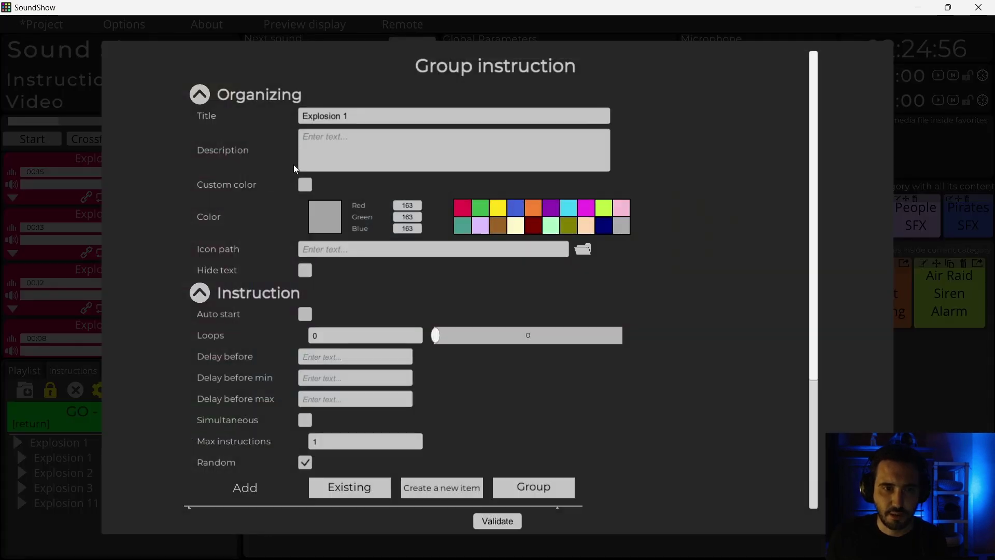
left_click(355, 115)
key("BackSpace")
key("BackSpace")
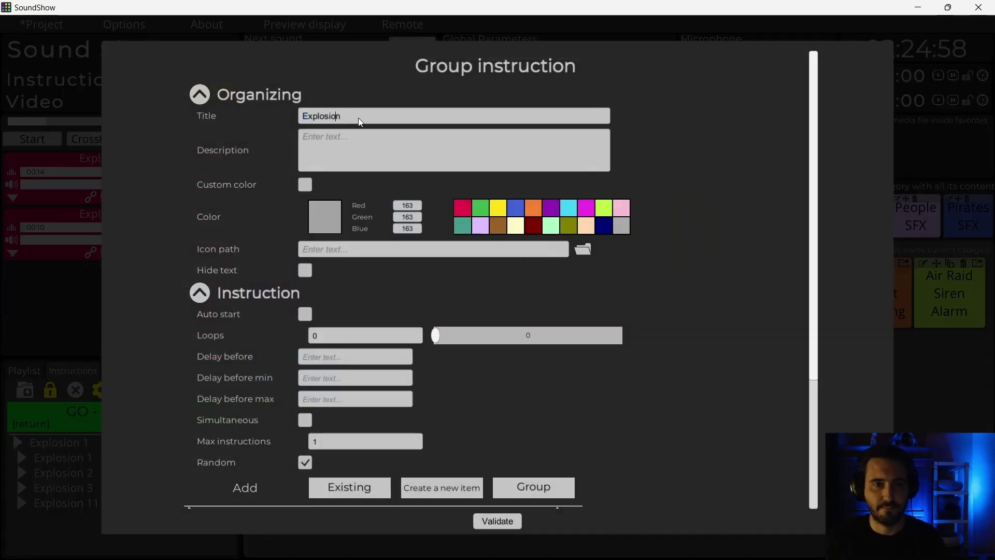
key("Left")
key("Left")
key("Left")
type("Random")
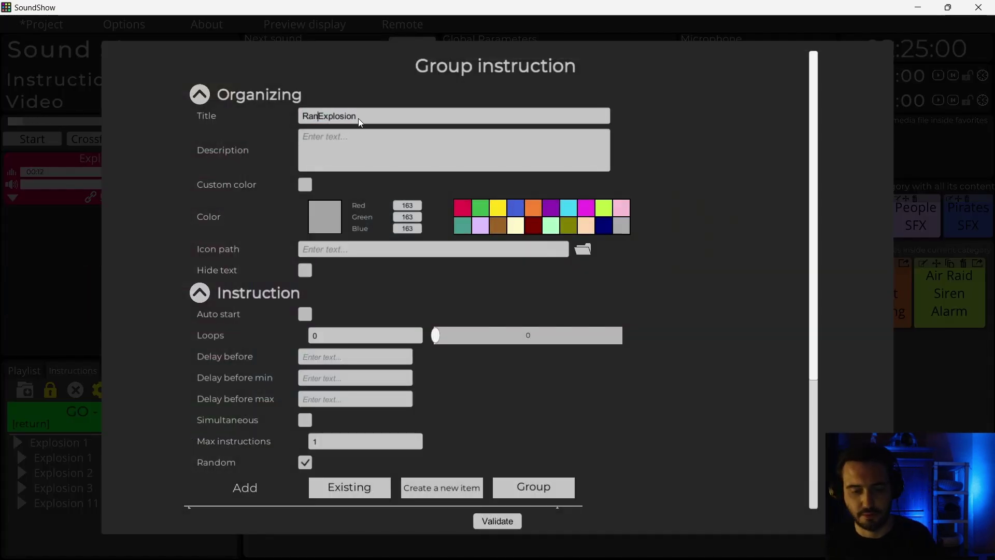
left_click(462, 210)
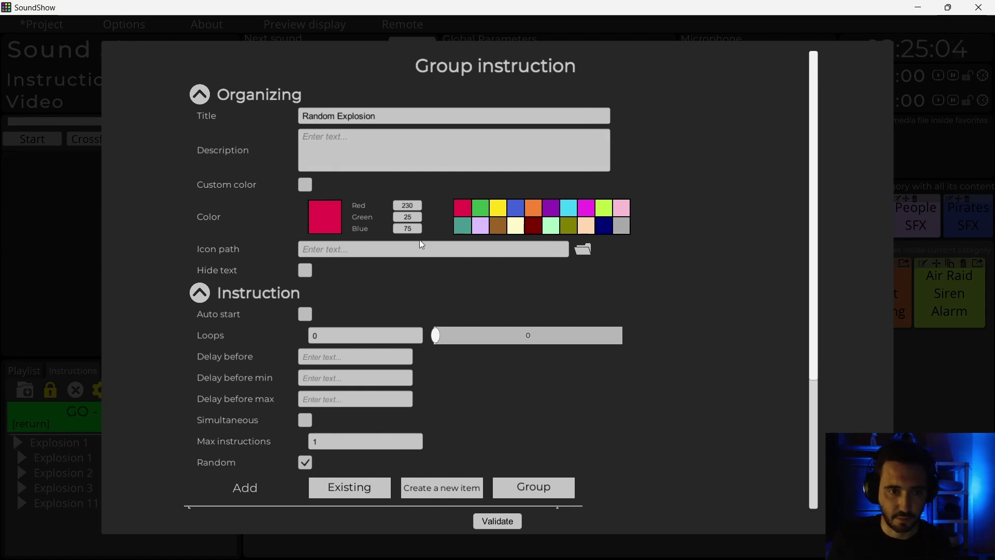
left_click(305, 315)
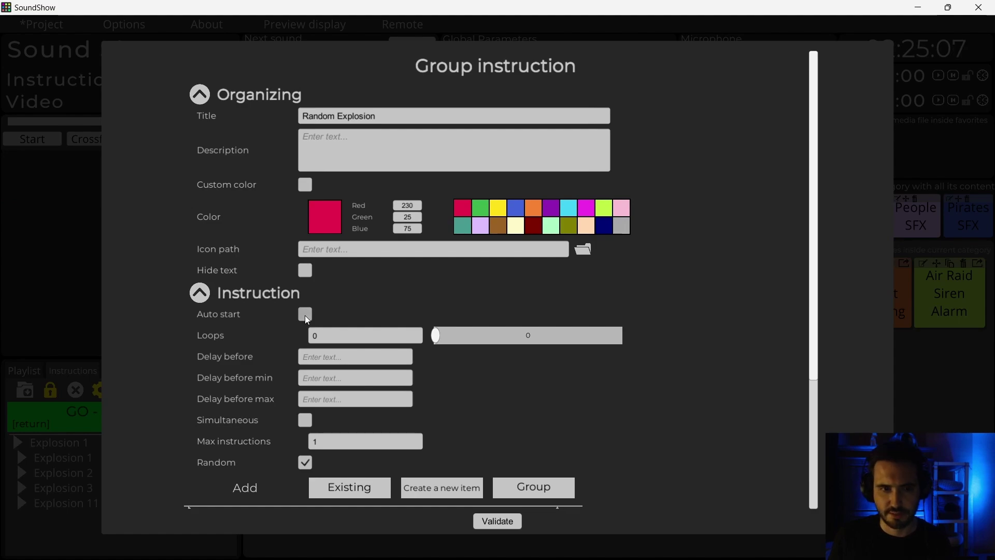
left_click(496, 520)
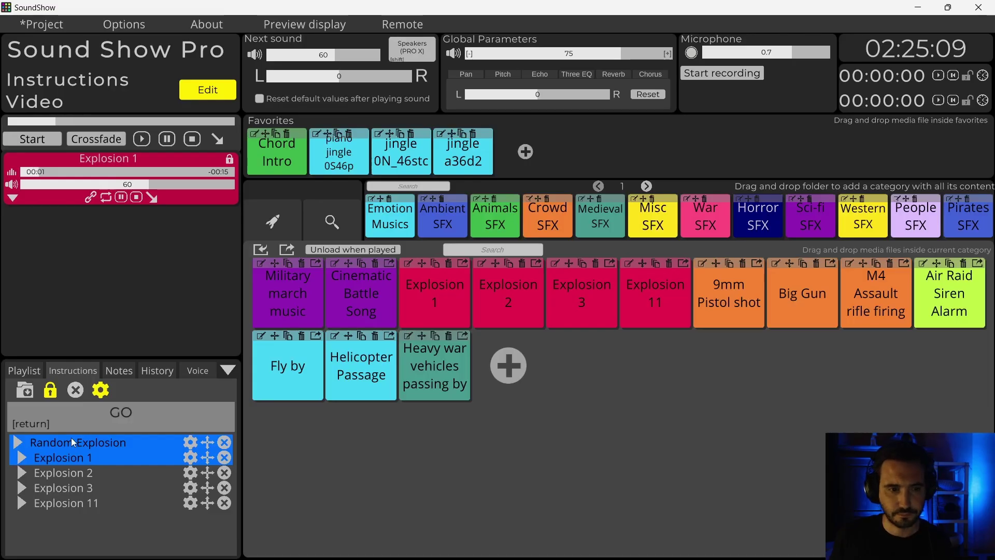
Step: Save the group as a category button and give it a custom red colour
left_click(39, 398)
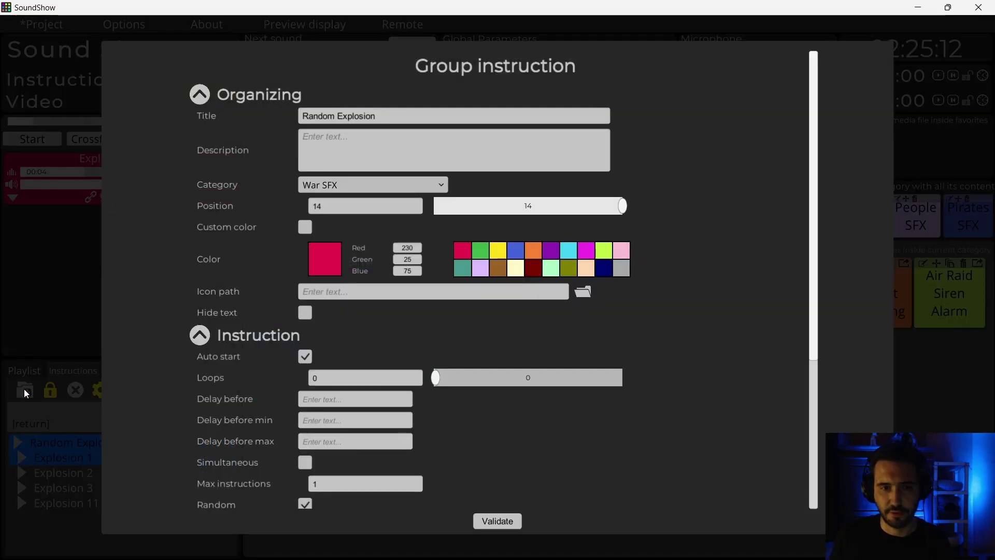
left_click(510, 522)
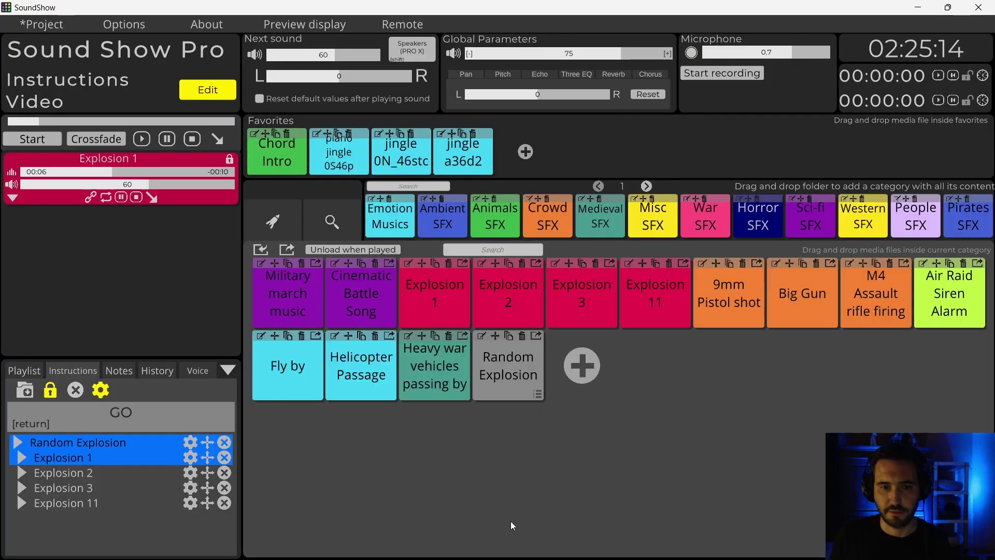
left_click(481, 336)
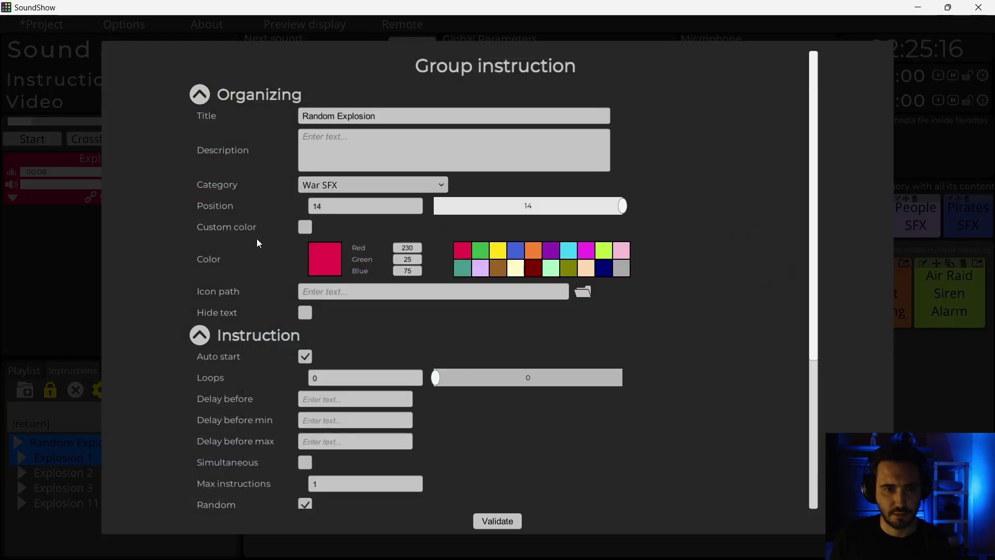
left_click(305, 228)
left_click(520, 526)
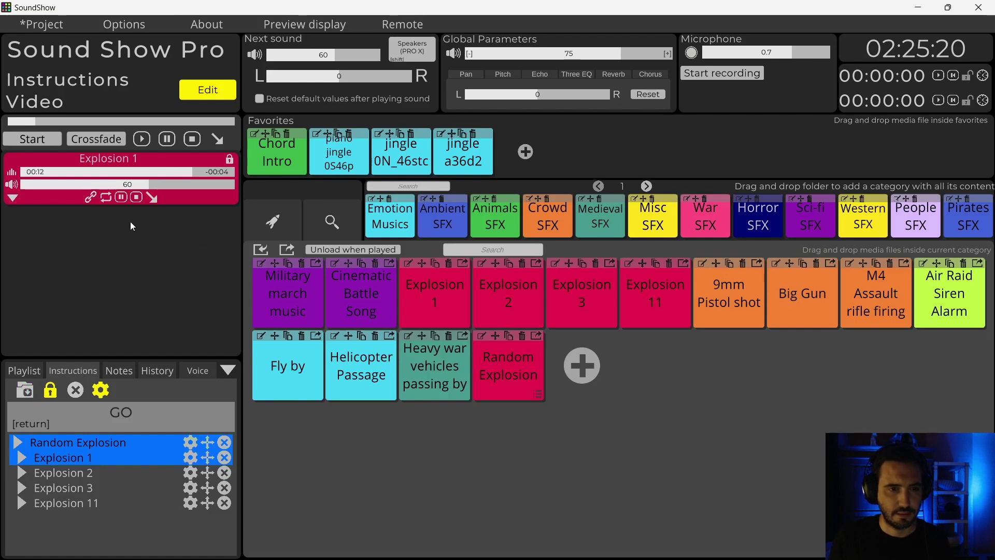
Step: Fade out Explosion 1 and fire the Random Explosion button six times to test it
left_click(151, 197)
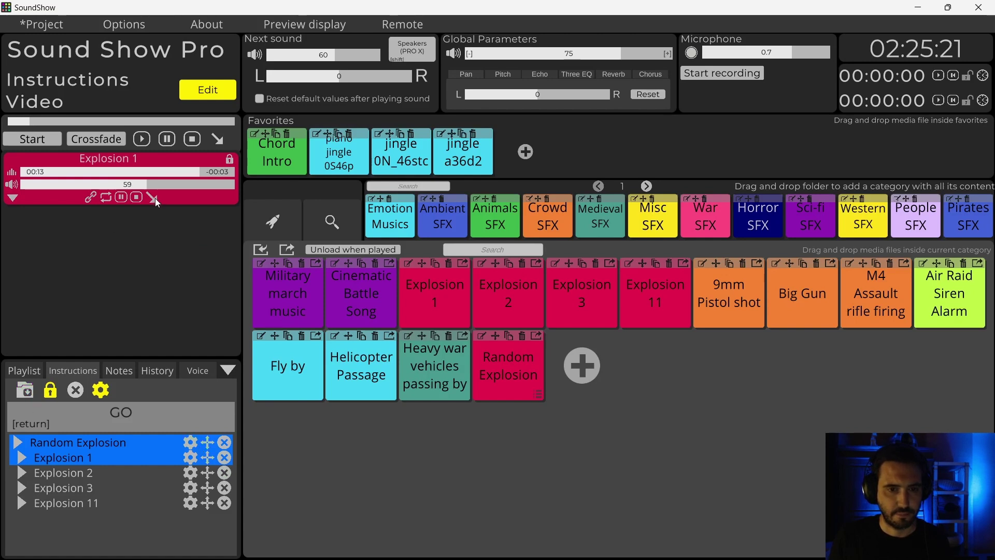
left_click(509, 378)
left_click(508, 374)
left_click(508, 374)
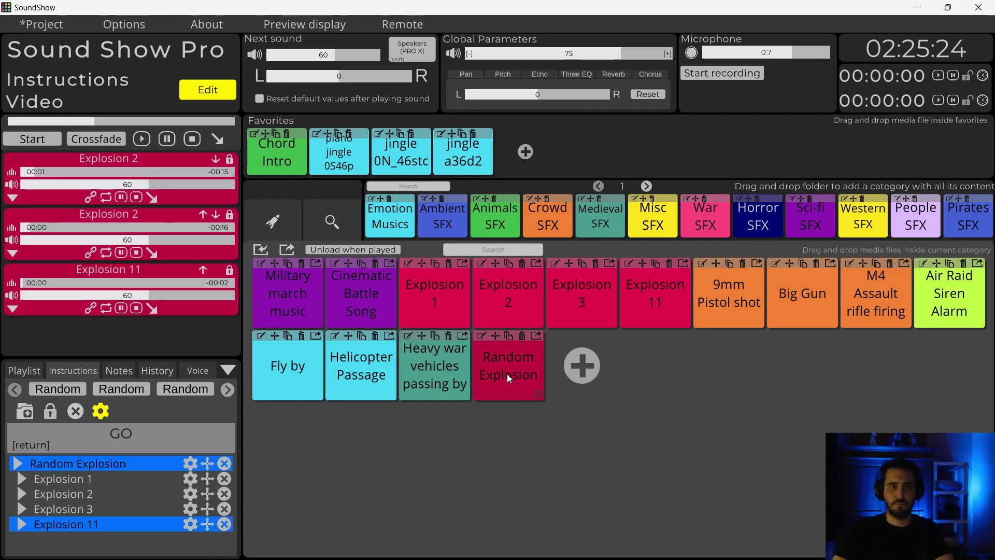
left_click(507, 374)
left_click(507, 377)
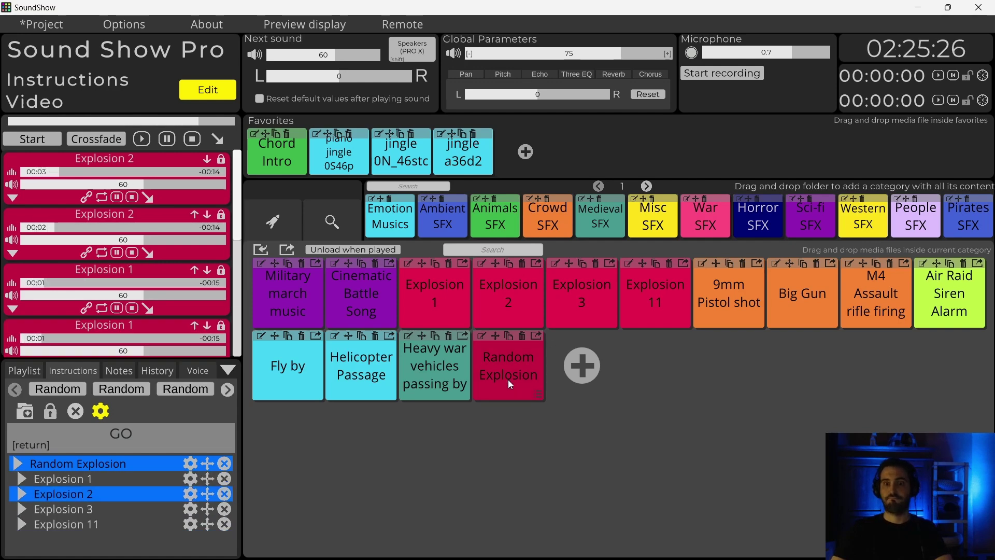
left_click(507, 381)
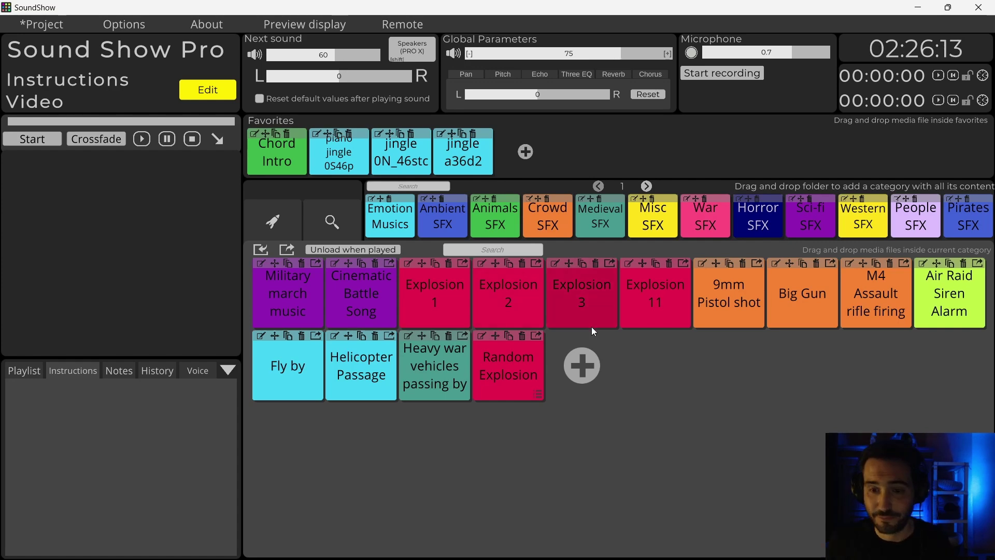
Step: Add Horror Music from Horror SFX to the playlist, play it briefly and fade it out
left_click(760, 228)
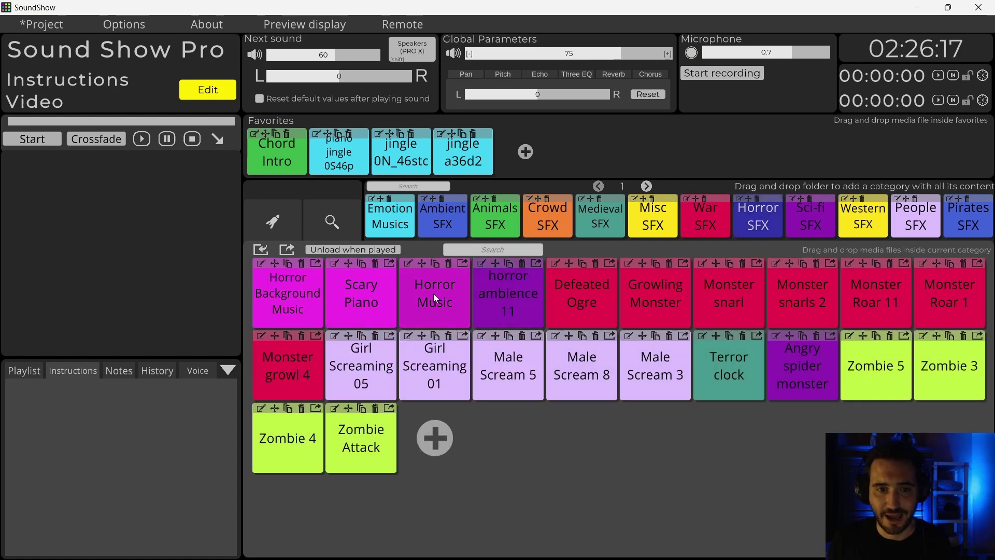
left_click_drag(421, 264, 107, 424)
left_click(86, 442)
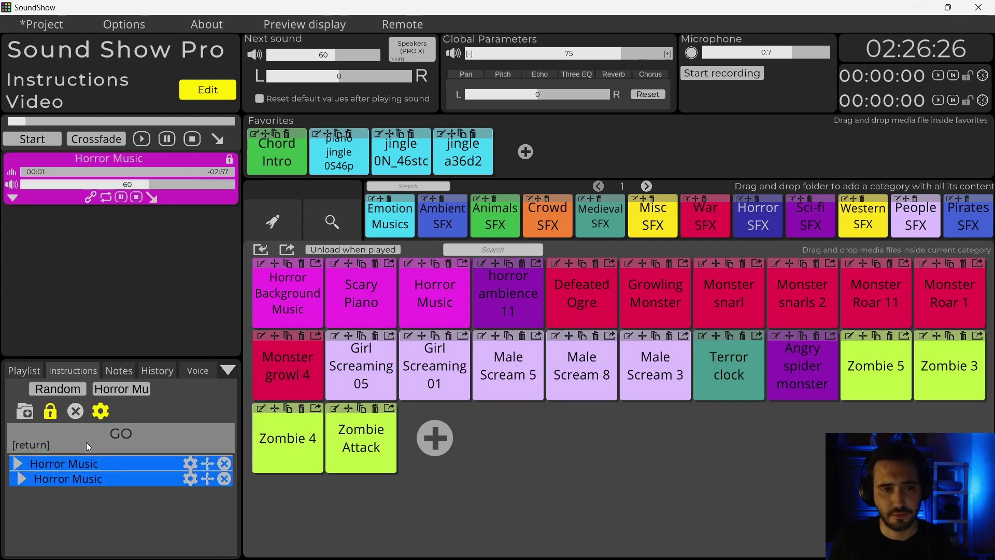
left_click(154, 195)
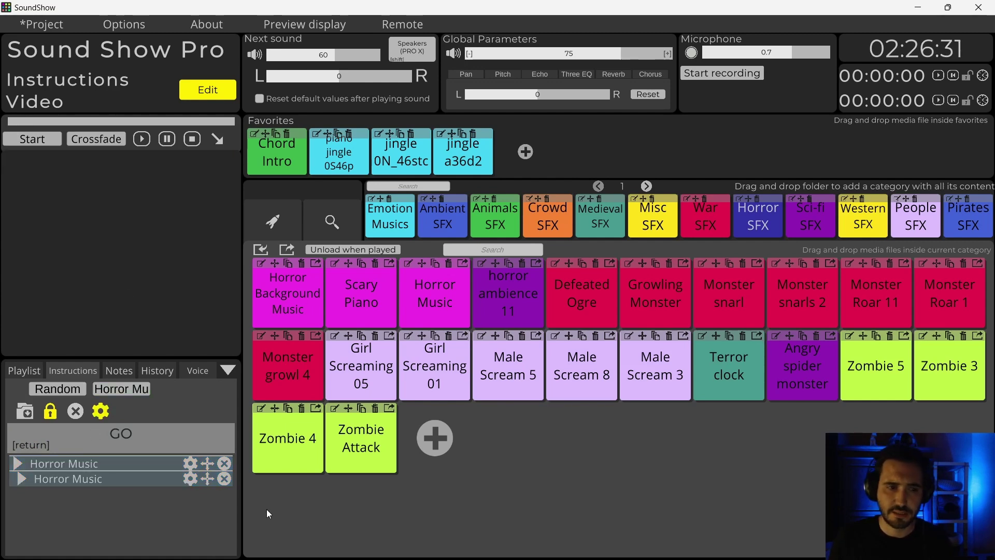
Step: Add a new sub-group inside the Horror Music group's settings
left_click(189, 477)
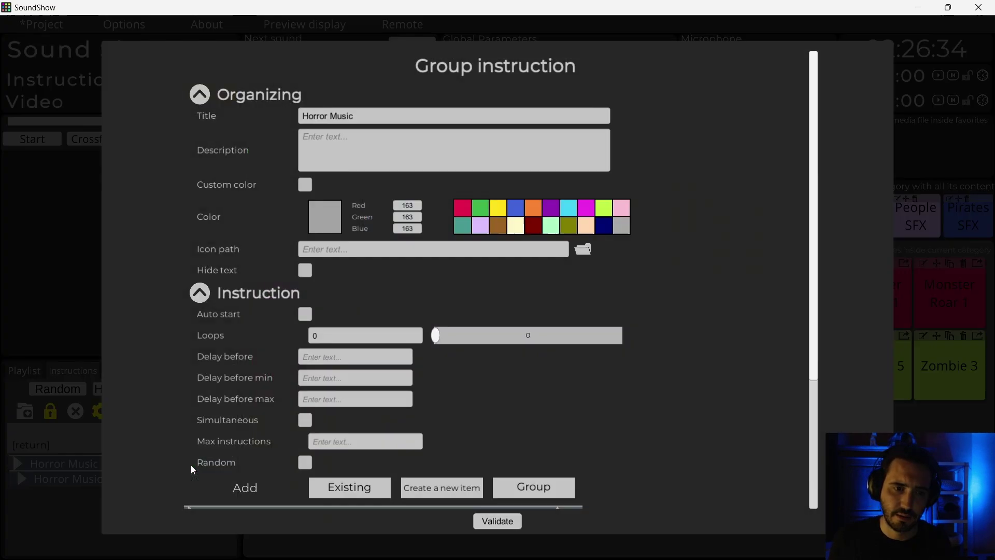
scroll(333, 381, "down", 3)
left_click(546, 341)
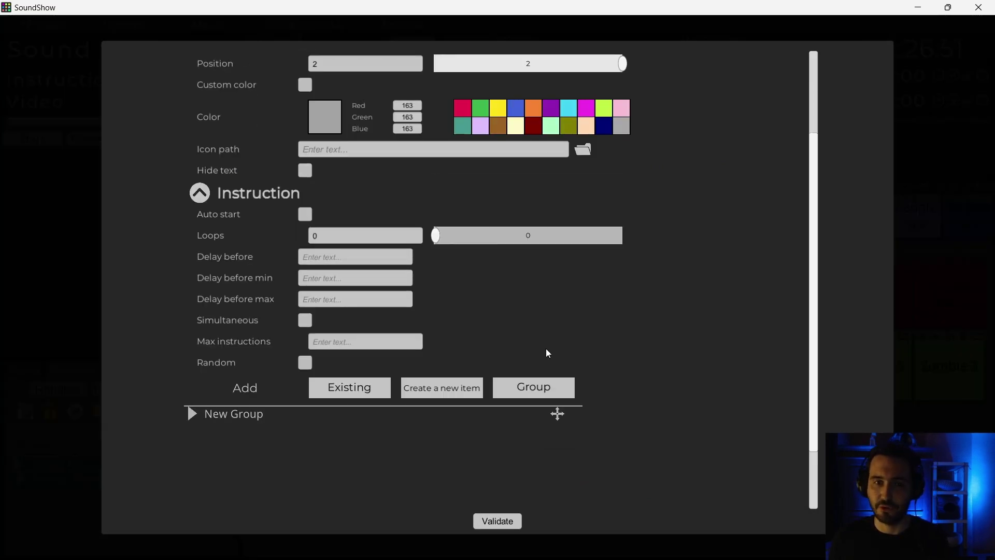
scroll(332, 259, "up", 3)
scroll(335, 288, "down", 2)
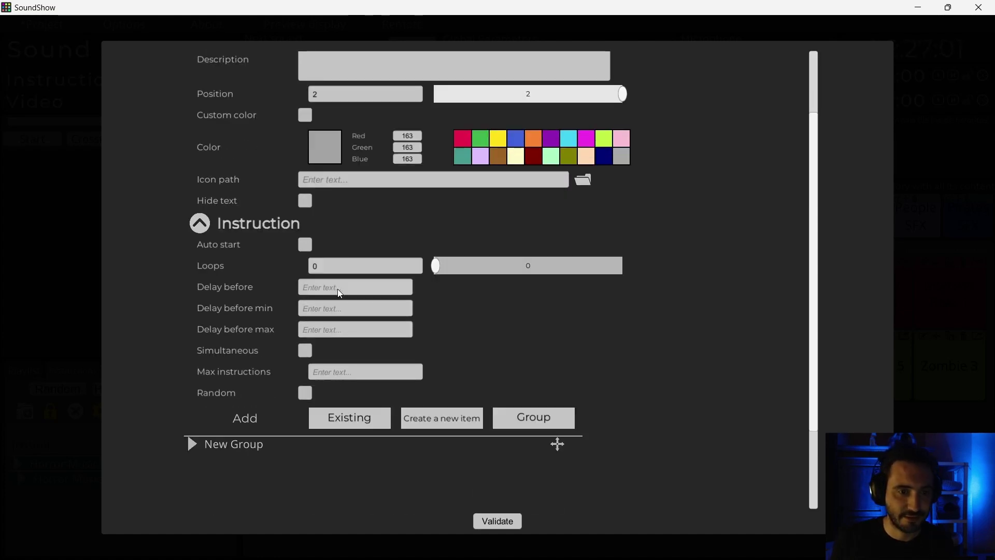
scroll(339, 292, "down", 1)
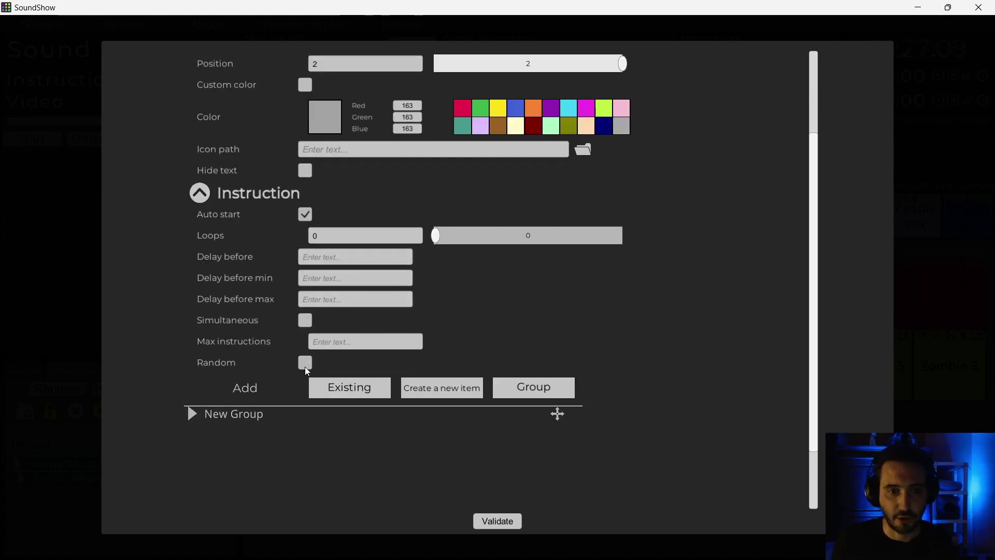
Step: Limit the sub-group to 1 instruction and select Monster growl 4 as an existing sound
left_click(346, 338)
type("1")
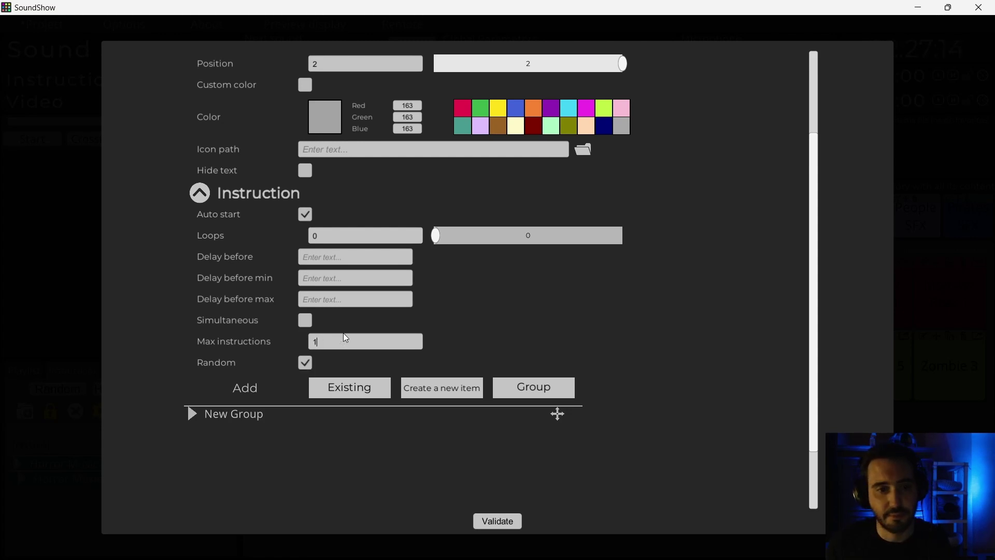
left_click(362, 397)
type("monsty")
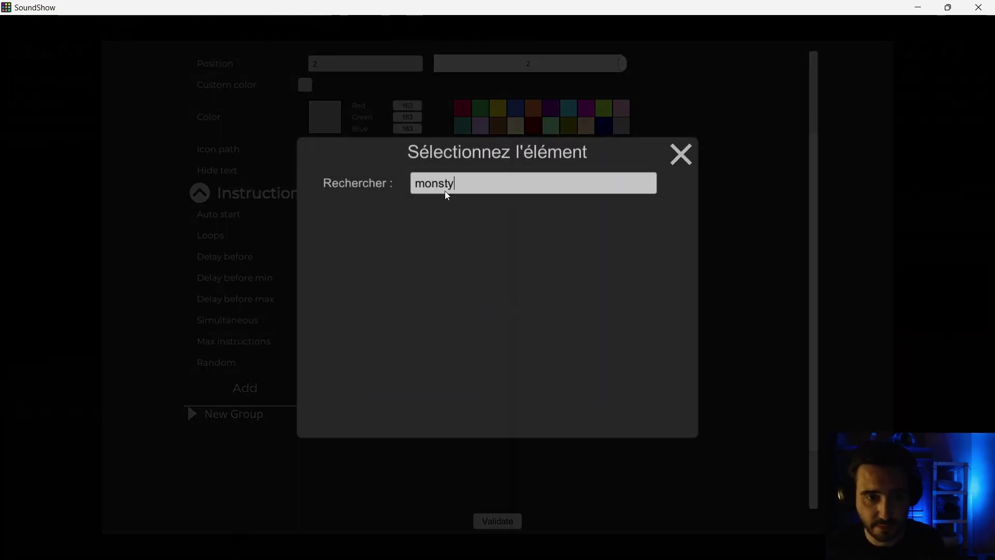
key("BackSpace")
type("er")
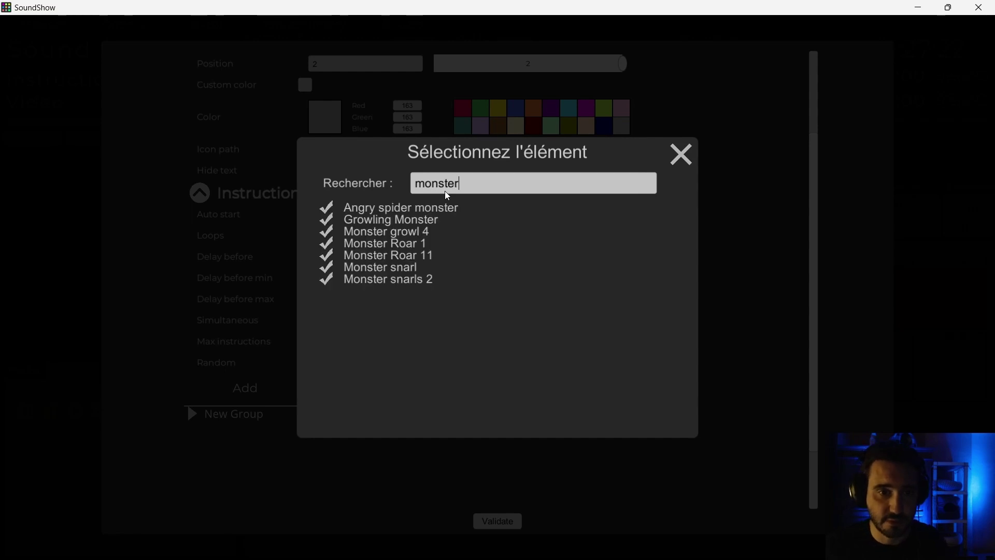
left_click(329, 232)
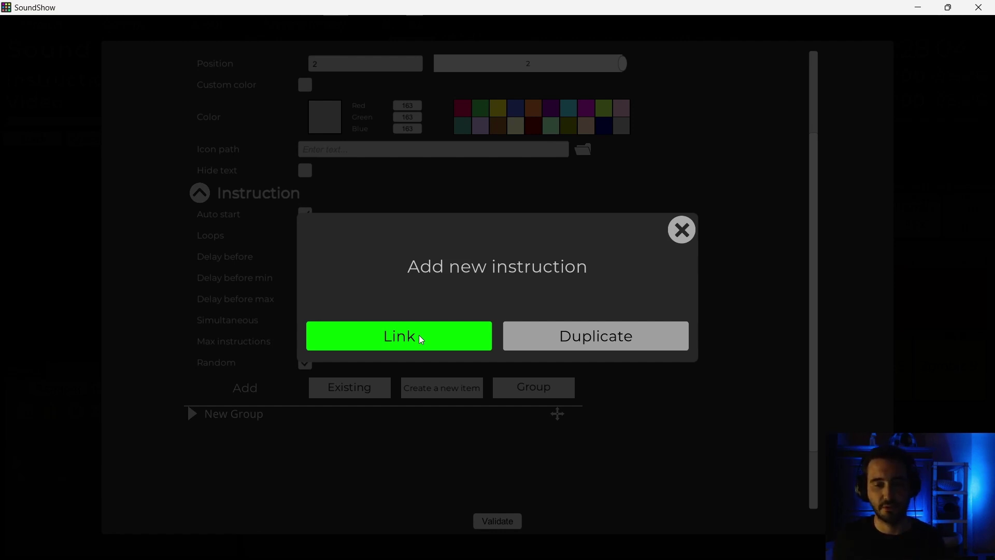
Step: Link Monster growl 4 and Monster Roar 1 into the sub-group
left_click(431, 335)
left_click(498, 521)
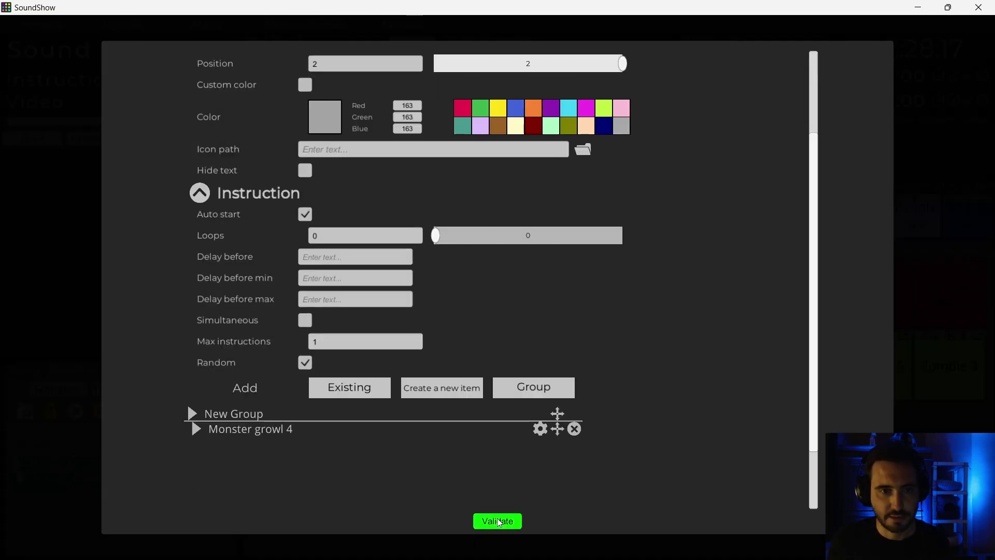
left_click(363, 391)
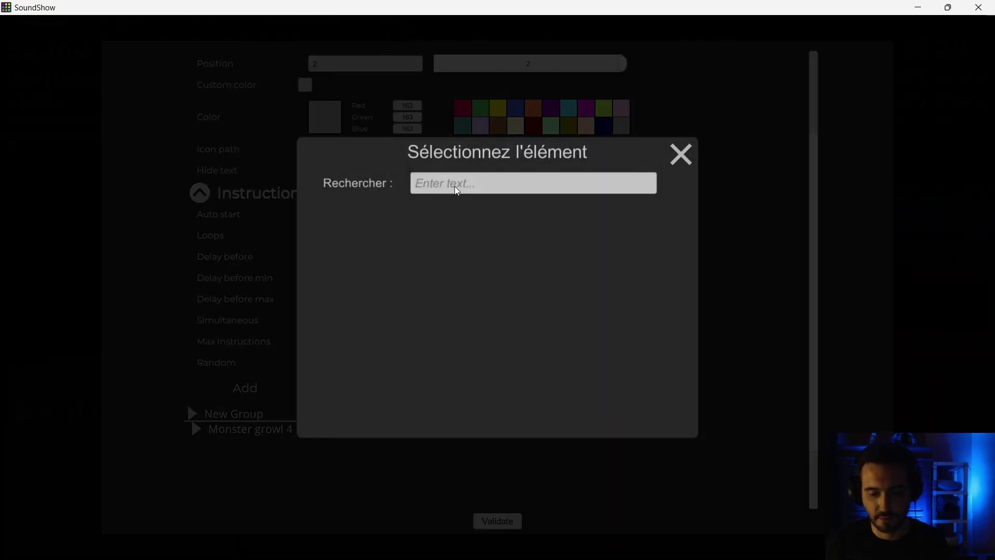
left_click(458, 191)
type("monster")
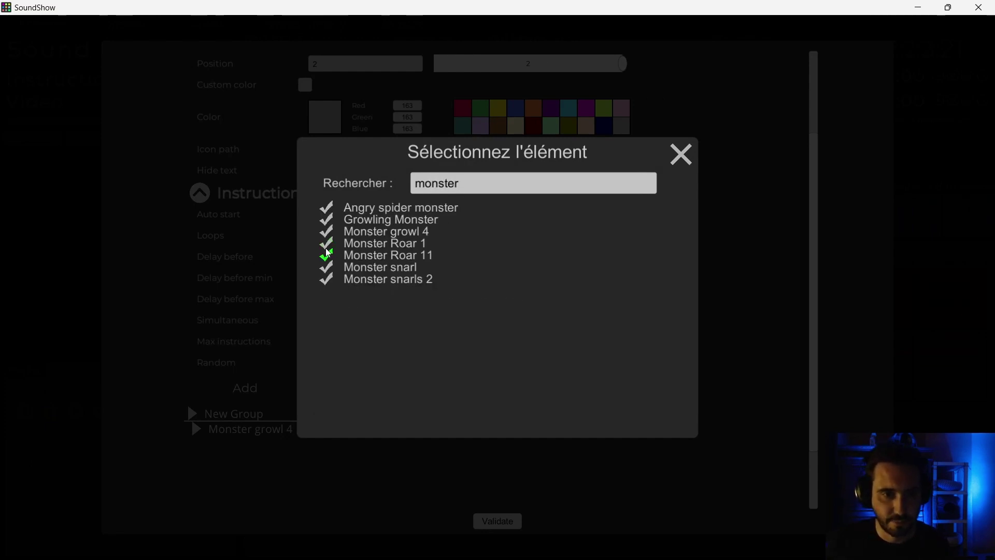
left_click(327, 251)
left_click(422, 337)
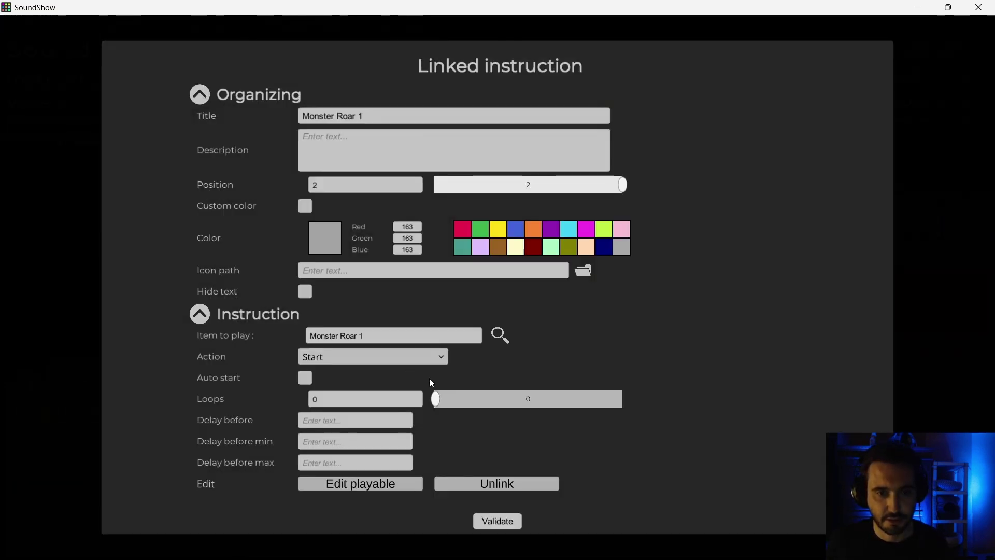
left_click(499, 521)
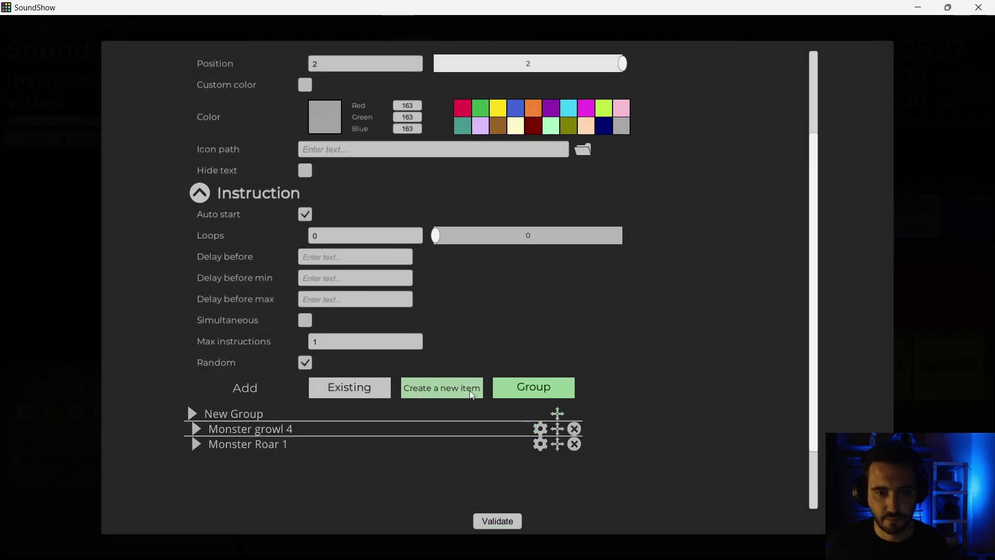
Step: Link Monster snarl into the sub-group as well
left_click(349, 395)
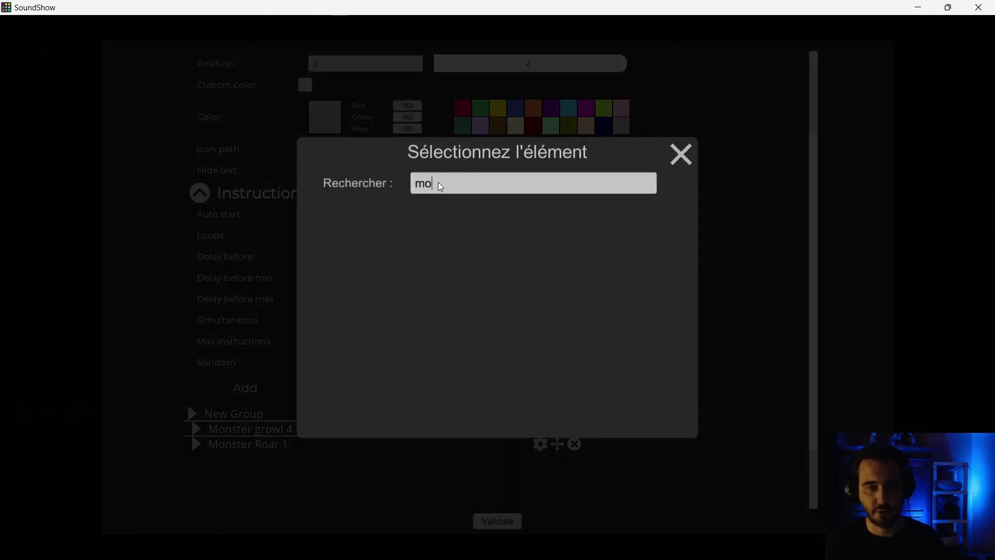
type("monster")
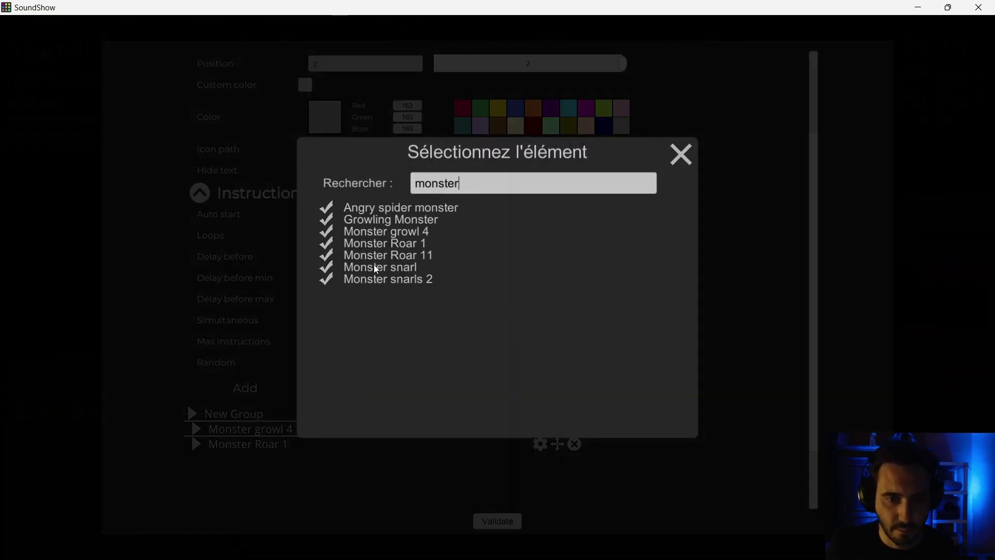
left_click(326, 269)
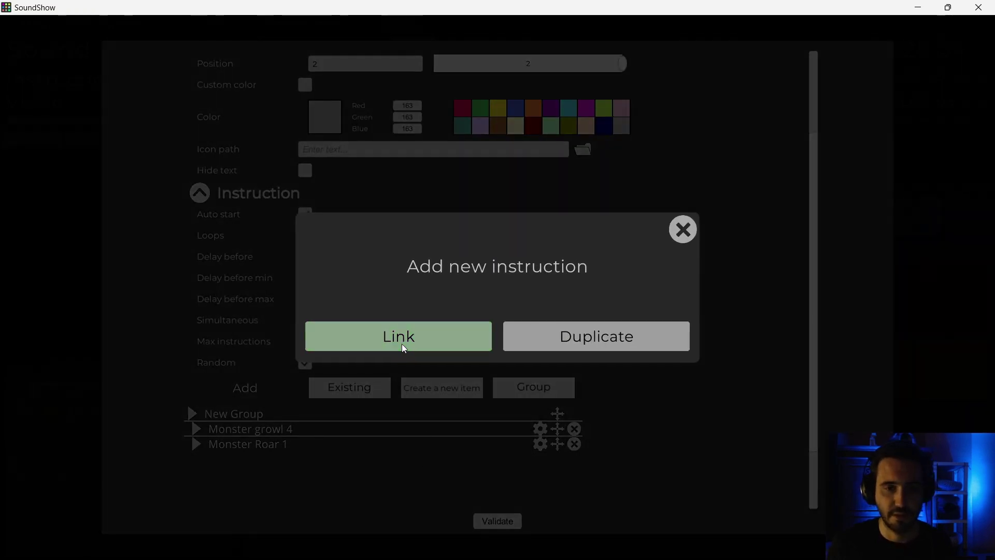
left_click(402, 344)
left_click(497, 521)
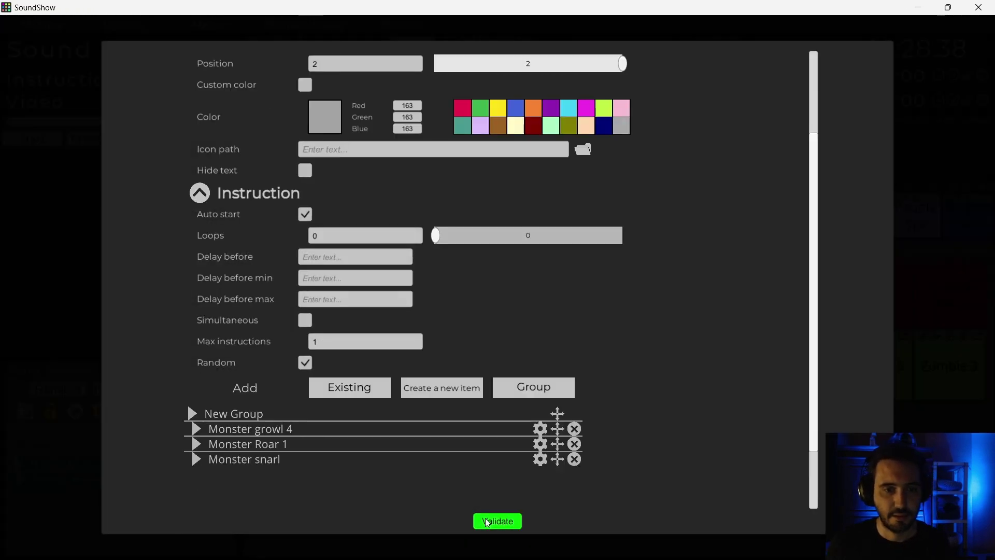
Step: Enable Auto start for Monster growl 4 and Monster snarl, and review Monster Roar 1's settings
left_click(540, 429)
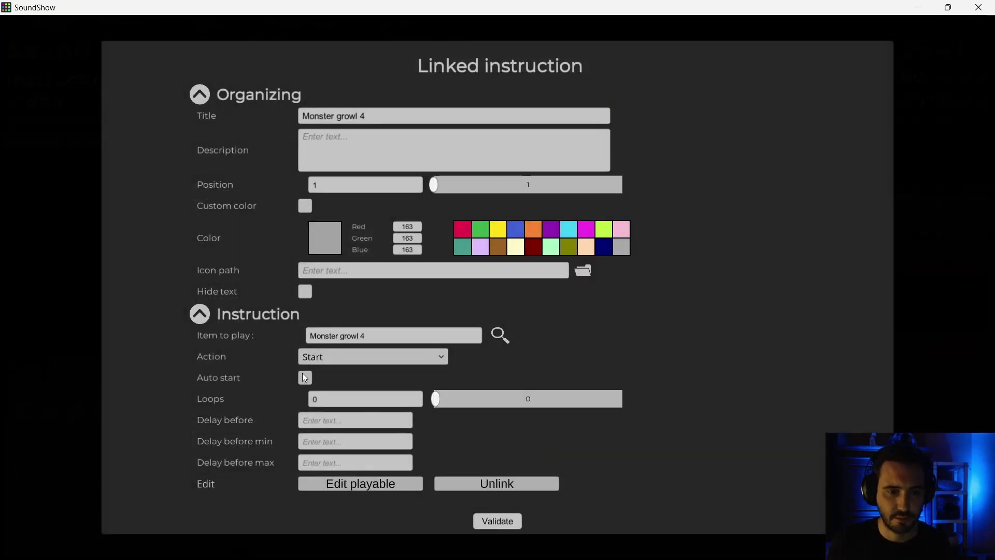
left_click(305, 378)
left_click(484, 519)
left_click(541, 450)
left_click(510, 521)
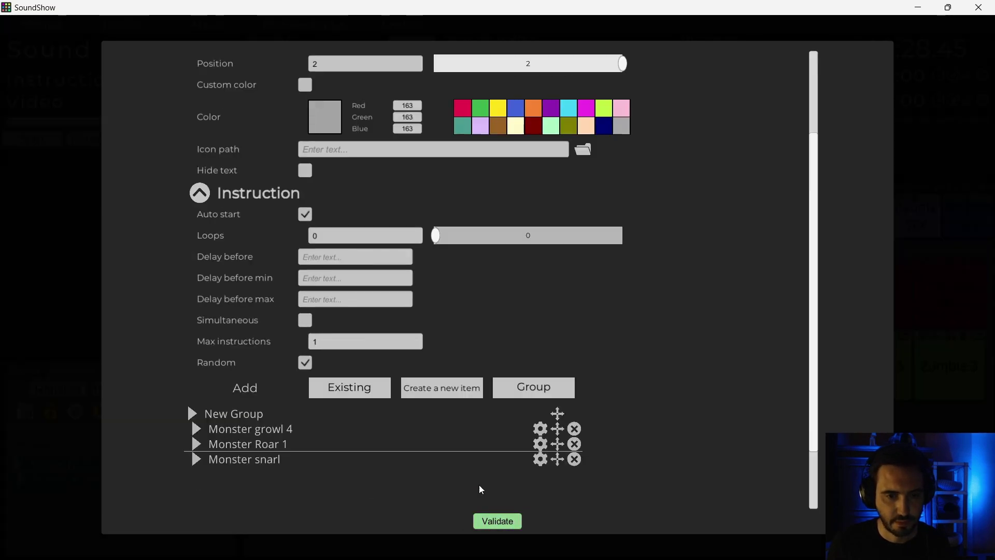
left_click(541, 458)
left_click(306, 378)
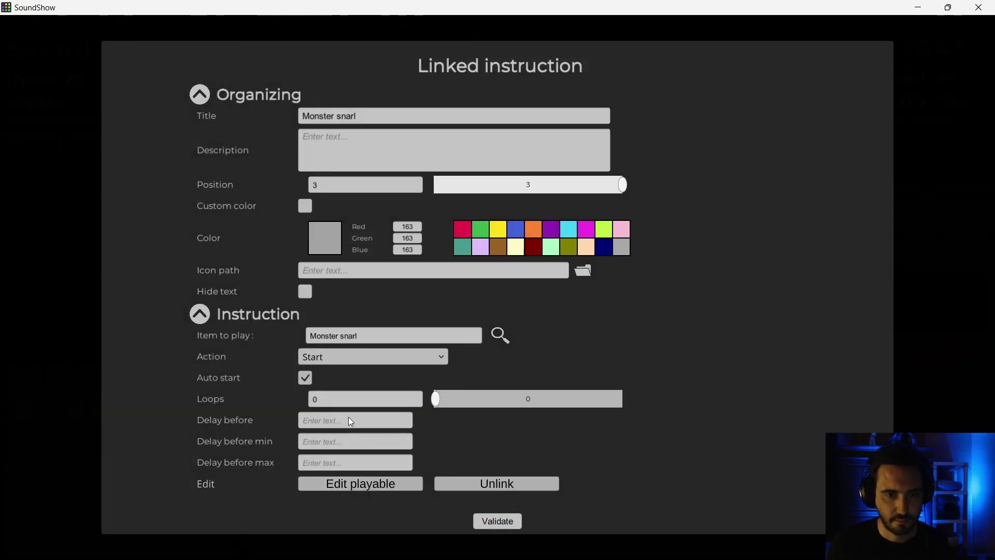
left_click(506, 518)
Step: Title the sub-group Monster noises, set Loops to -1 and a random delay of 5 to 15
scroll(353, 275, "up", 2)
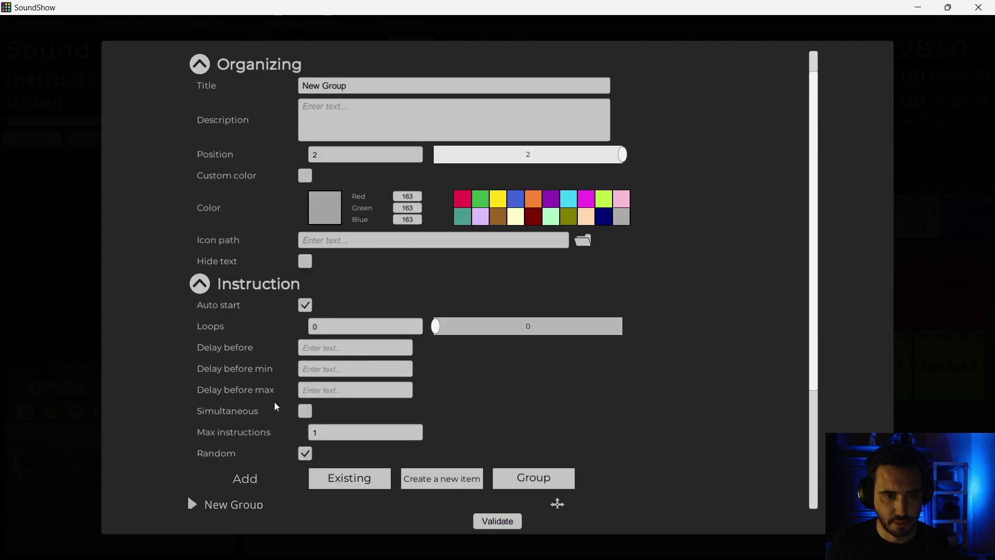
scroll(276, 406, "up", 1)
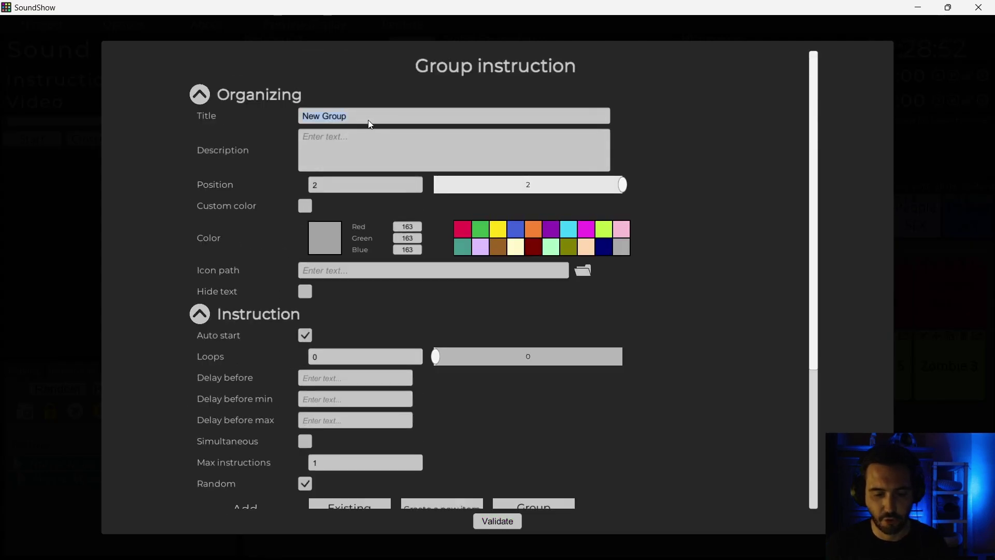
type("Monster noises")
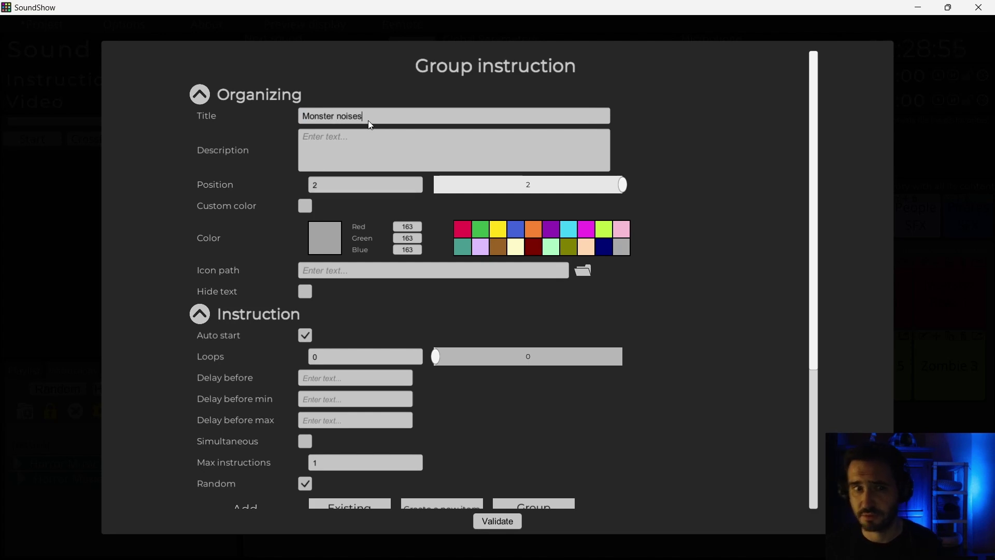
scroll(341, 211, "down", 5)
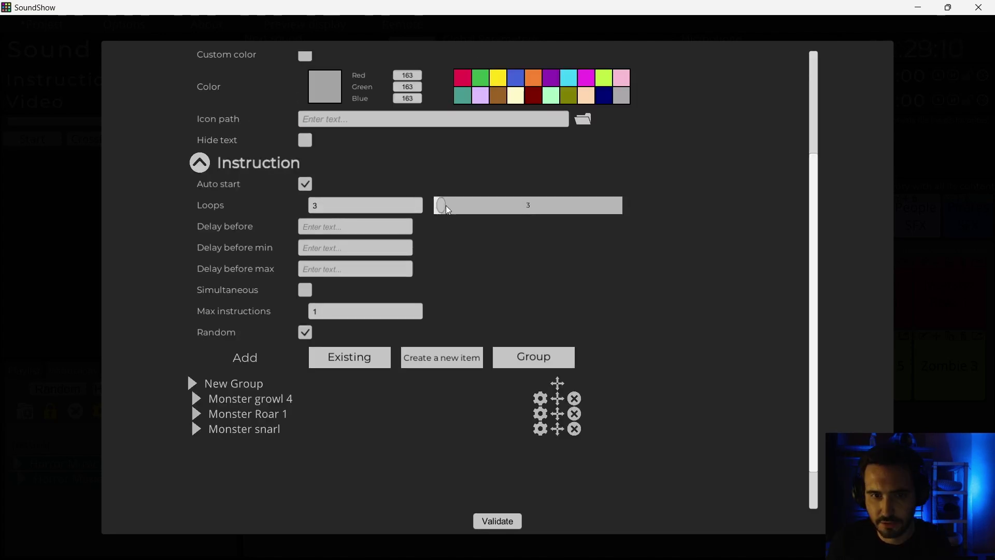
mouse_move(446, 205)
left_mouse_down()
mouse_move(573, 204)
mouse_move(438, 203)
left_mouse_up()
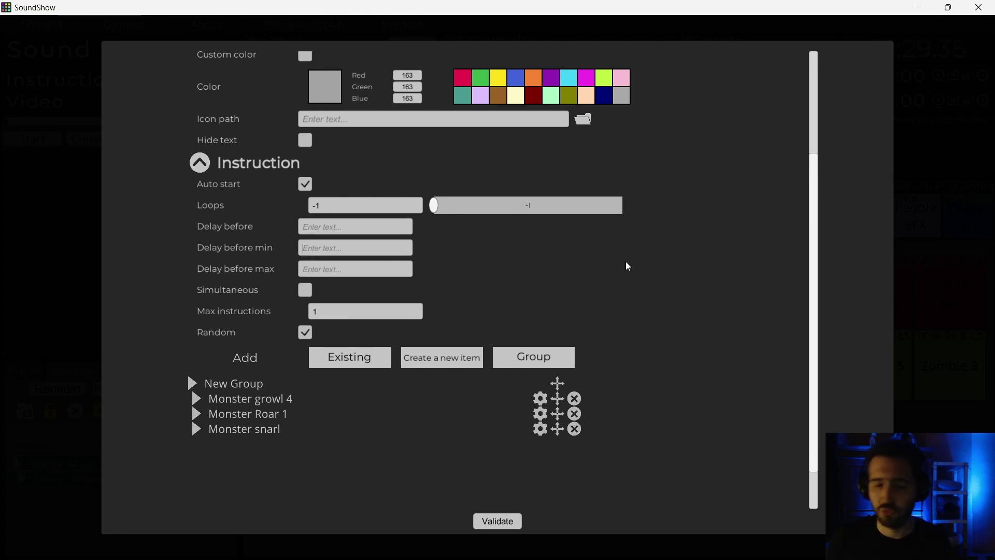
type("5")
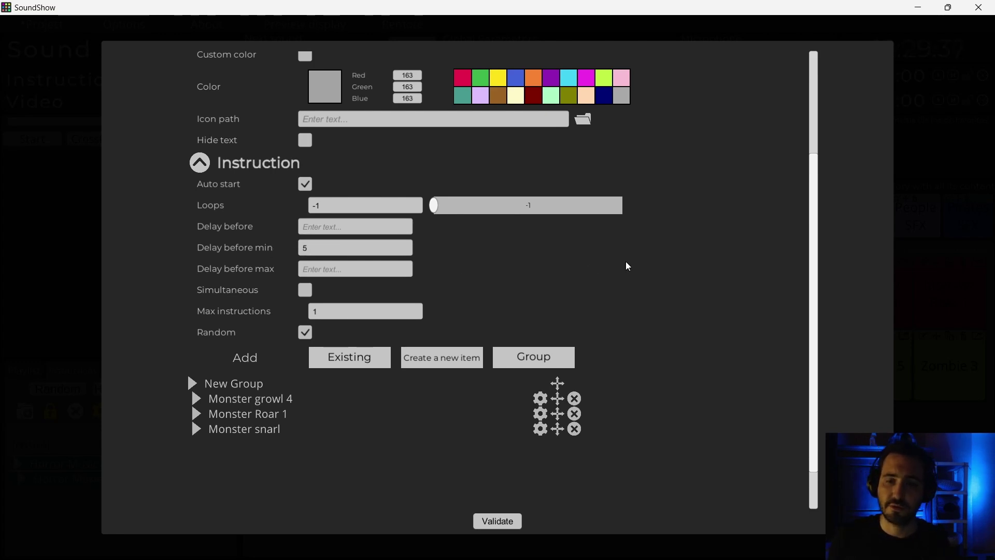
left_click(332, 272)
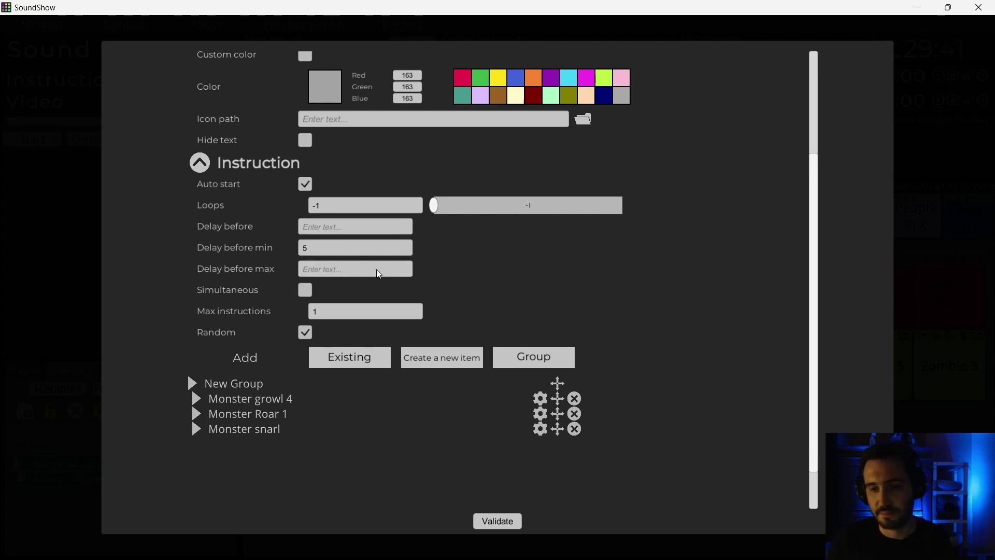
type("15")
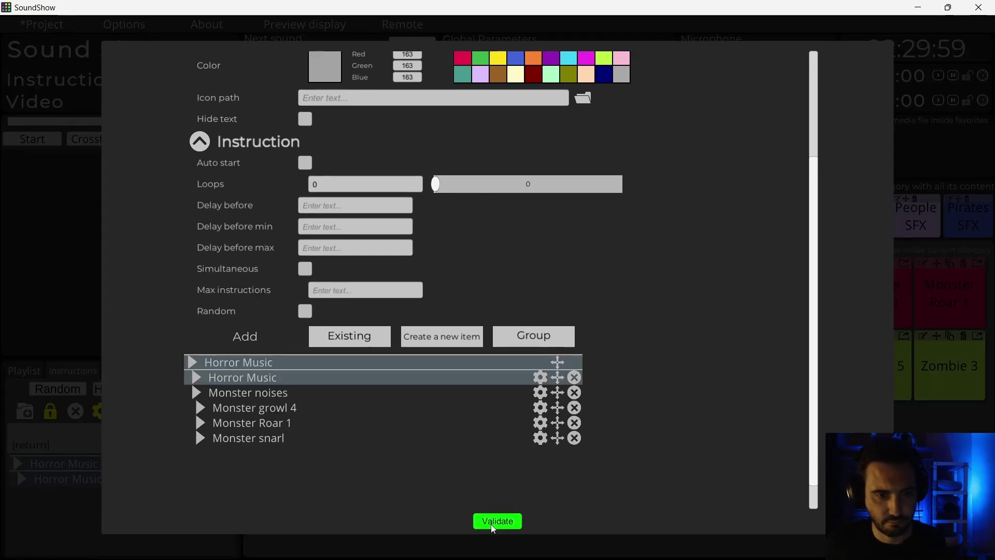
Step: Save the Monster noises settings and retitle the outer group 'Horror Landscape'
left_click(492, 525)
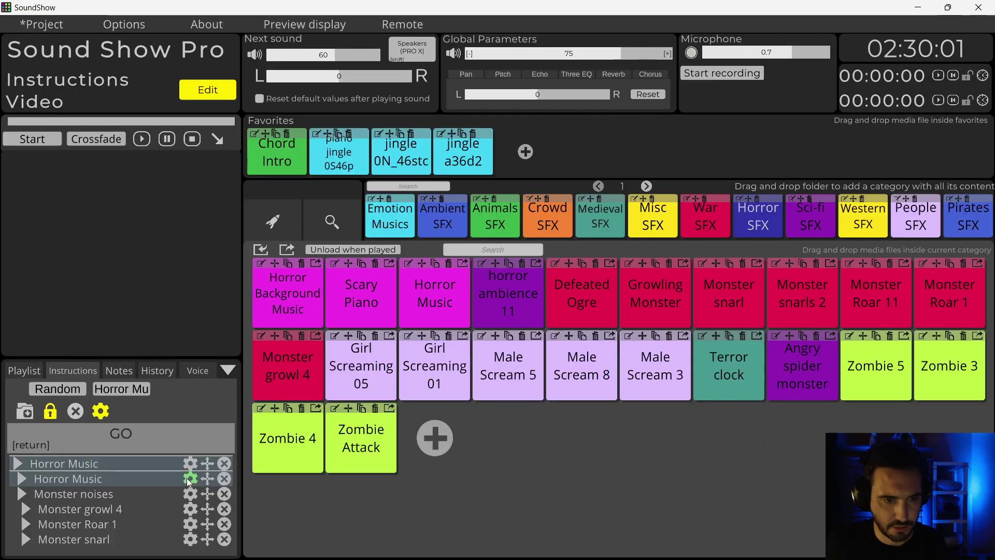
left_click(190, 463)
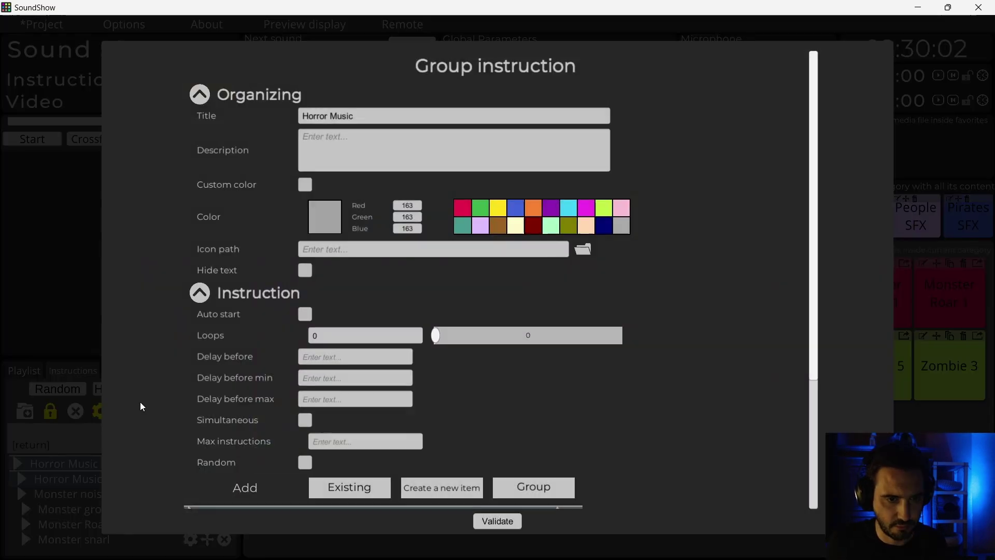
left_click(392, 119)
key("BackSpace")
key("BackSpace")
type("Landscape")
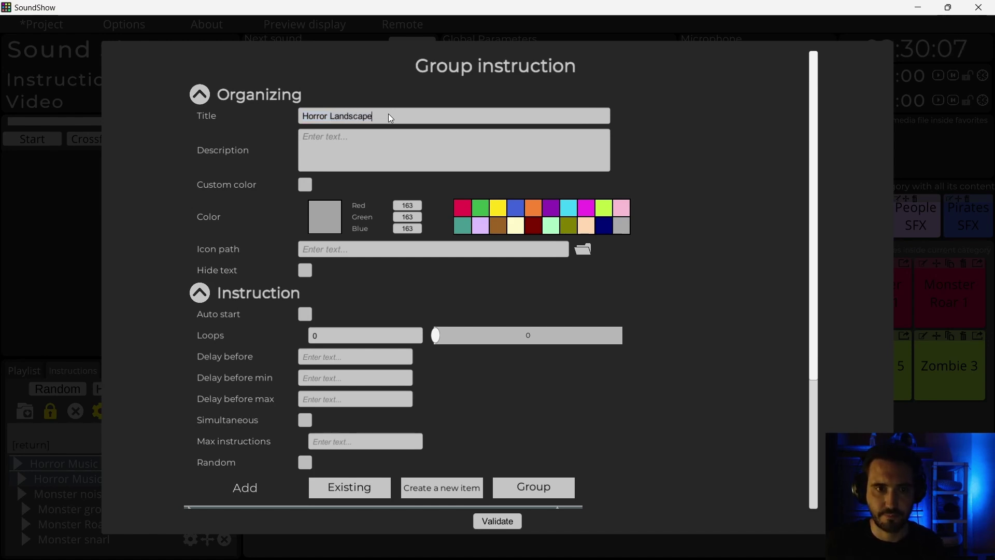
Step: Make Horror Landscape play its contents simultaneously and cue it for playback
left_click(305, 420)
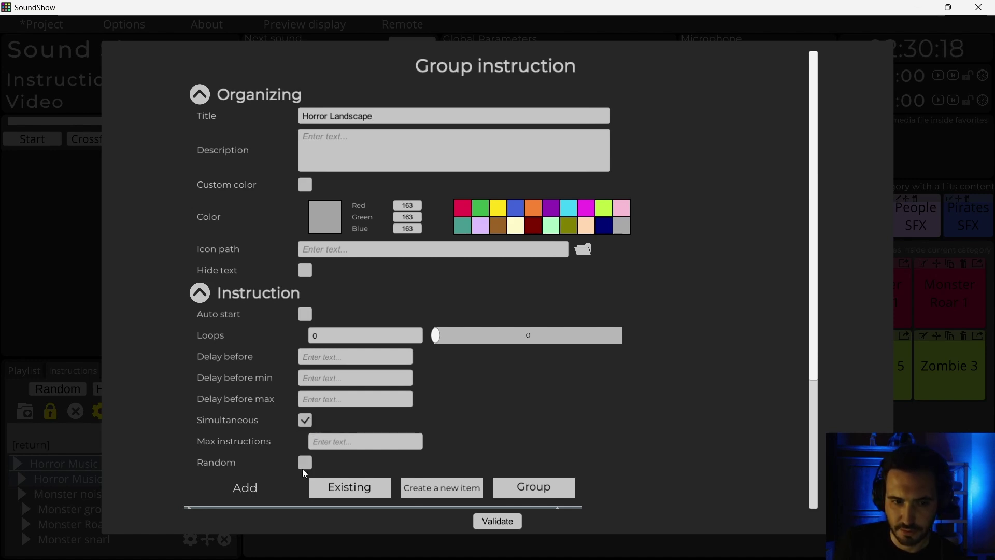
key("Return")
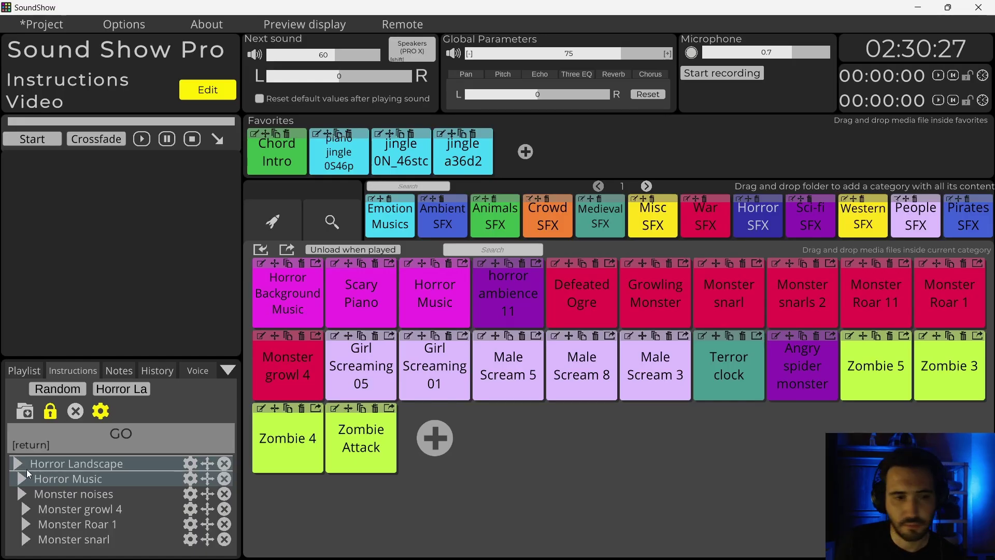
left_click(16, 466)
Step: Test-run Horror Landscape with GO, leave edit mode, then fade-stop and re-cue Horror Music
left_click(64, 439)
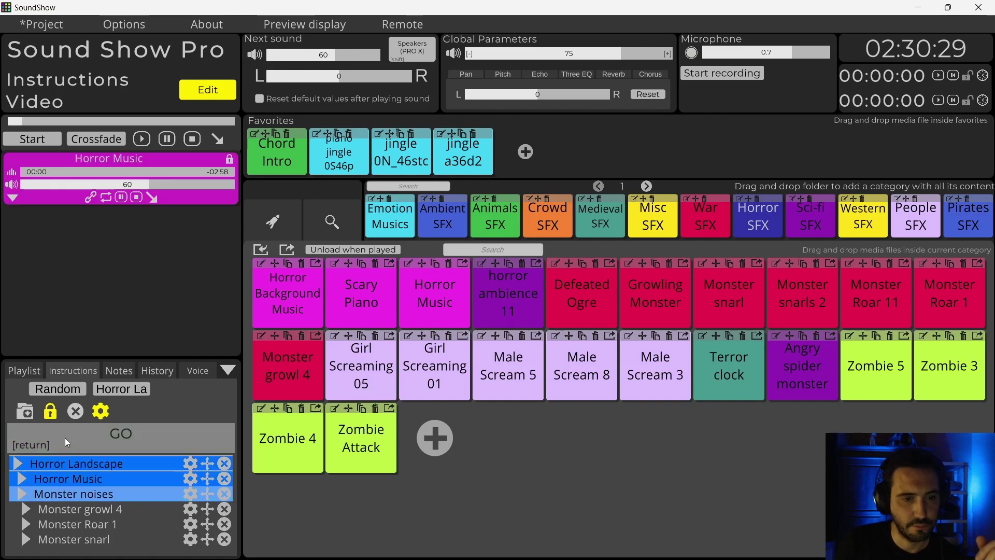
left_click(100, 411)
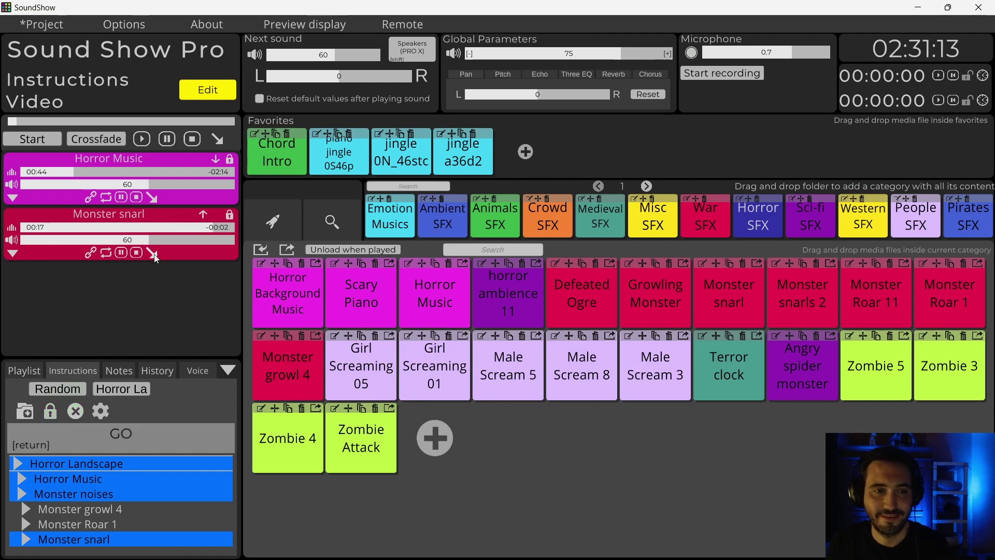
left_click(153, 199)
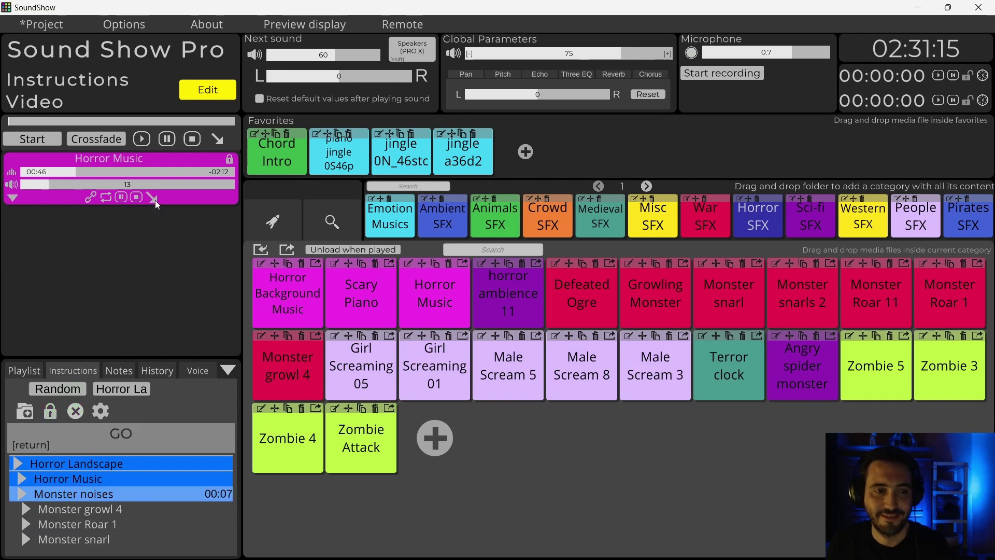
left_click(30, 461)
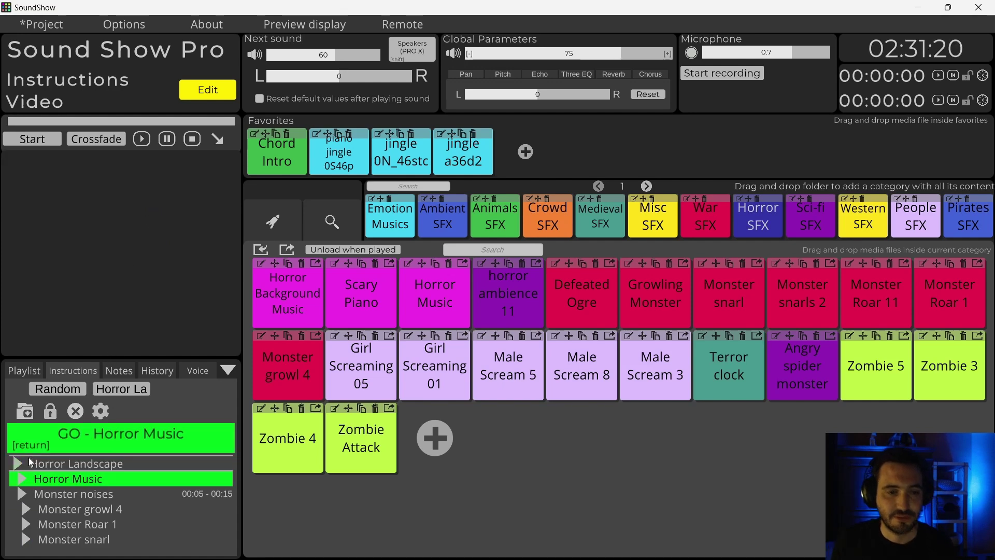
Step: Save Horror Landscape as a grid button, lock the playlist, and move Monster growl 4 below Monster snarl
left_click(24, 412)
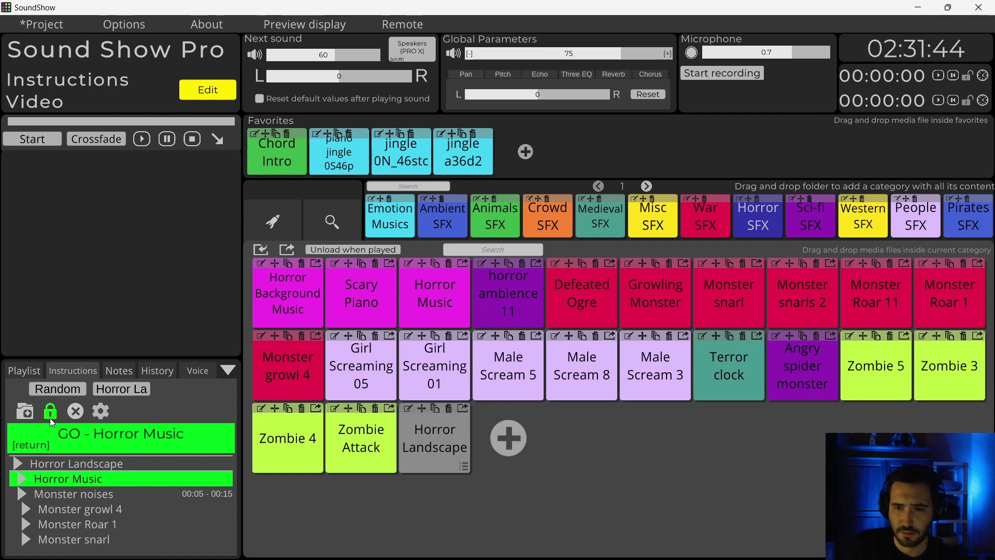
left_click(50, 413)
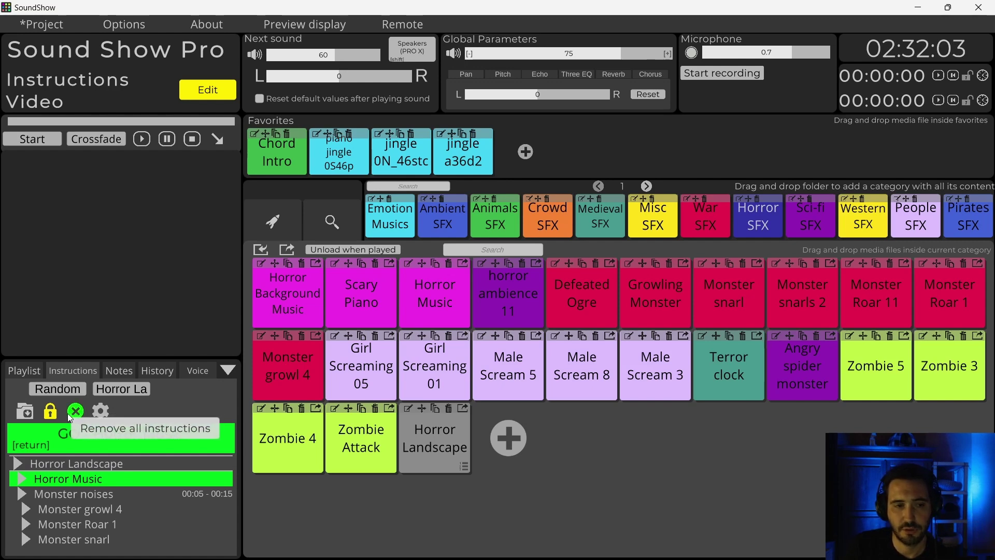
left_click(101, 412)
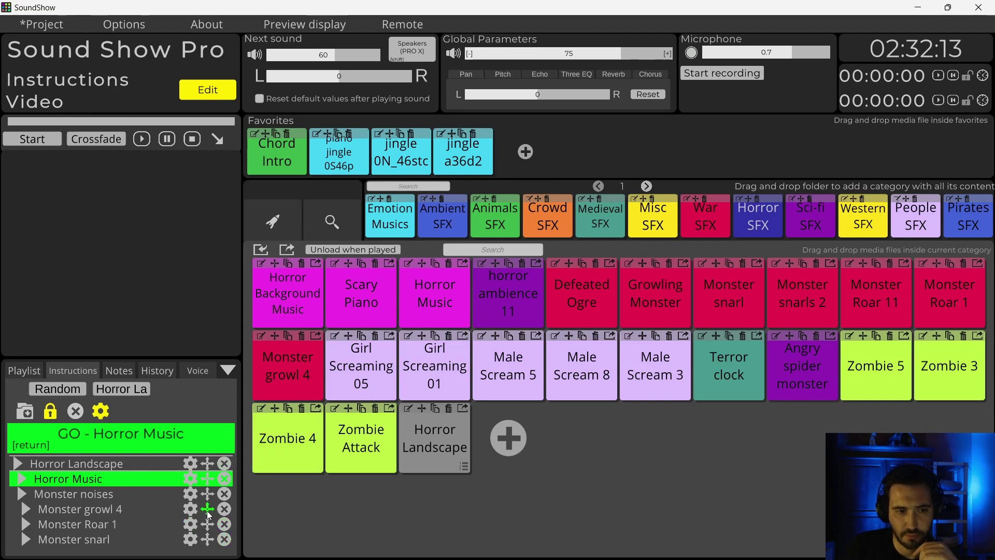
left_click_drag(208, 509, 213, 539)
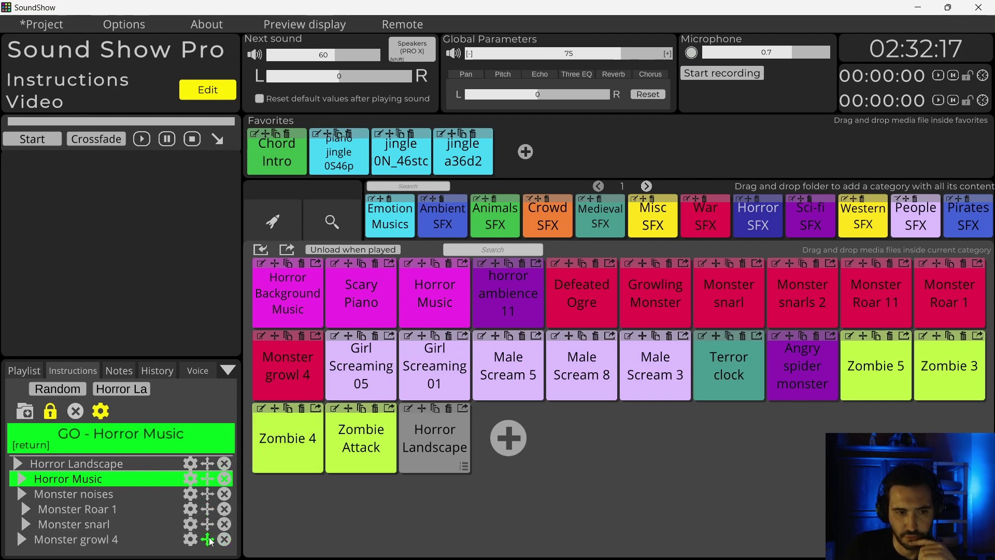